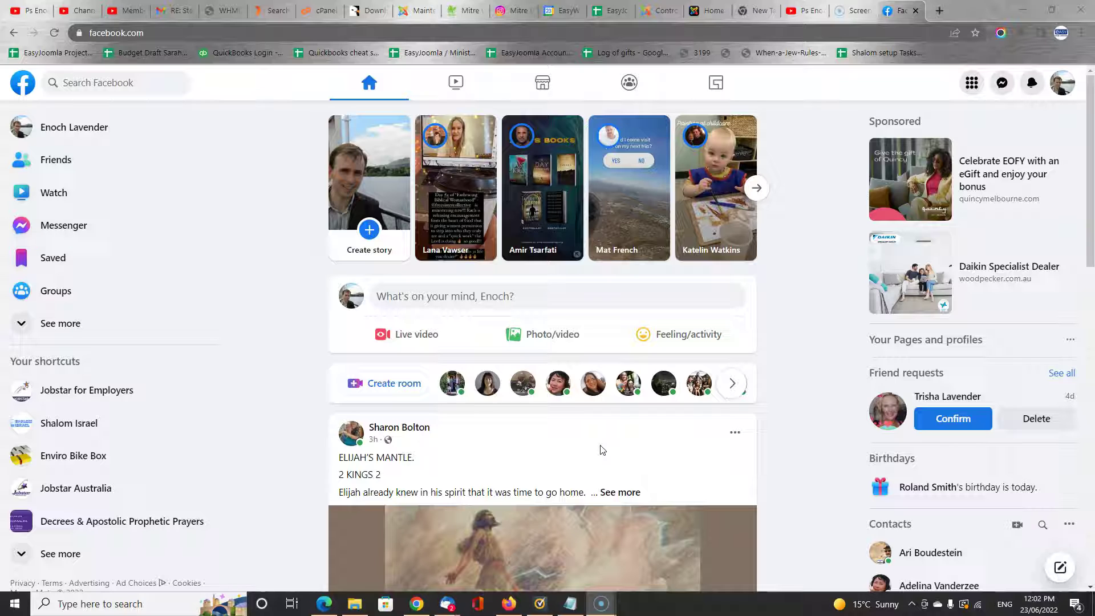
Switch to the Enviro Bike Box Page through the Your shortcuts entry in the sidebar.
left_click(121, 95)
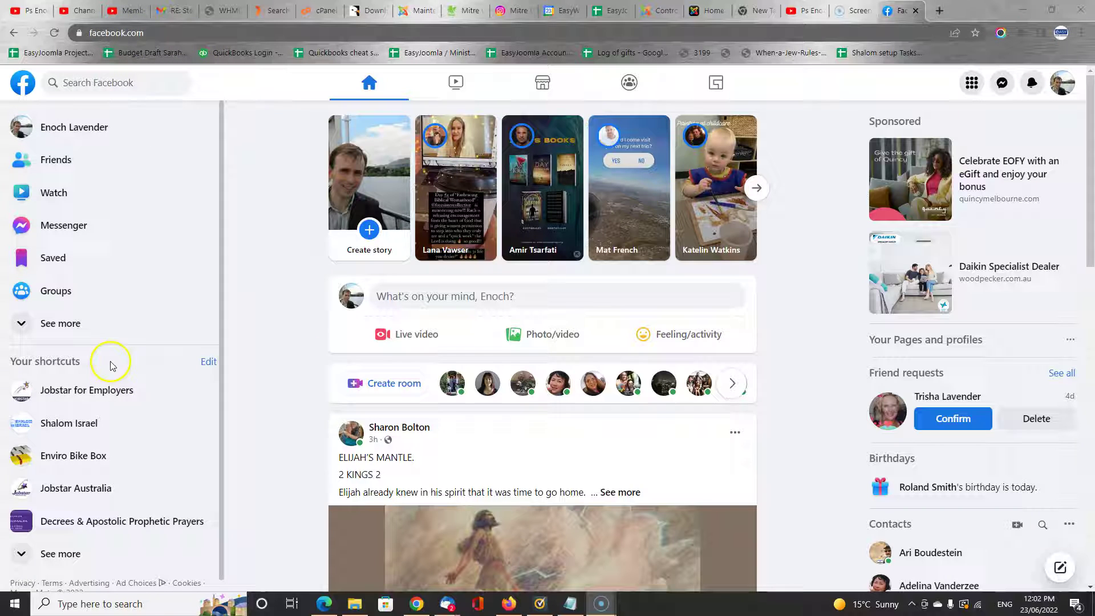
left_click(71, 462)
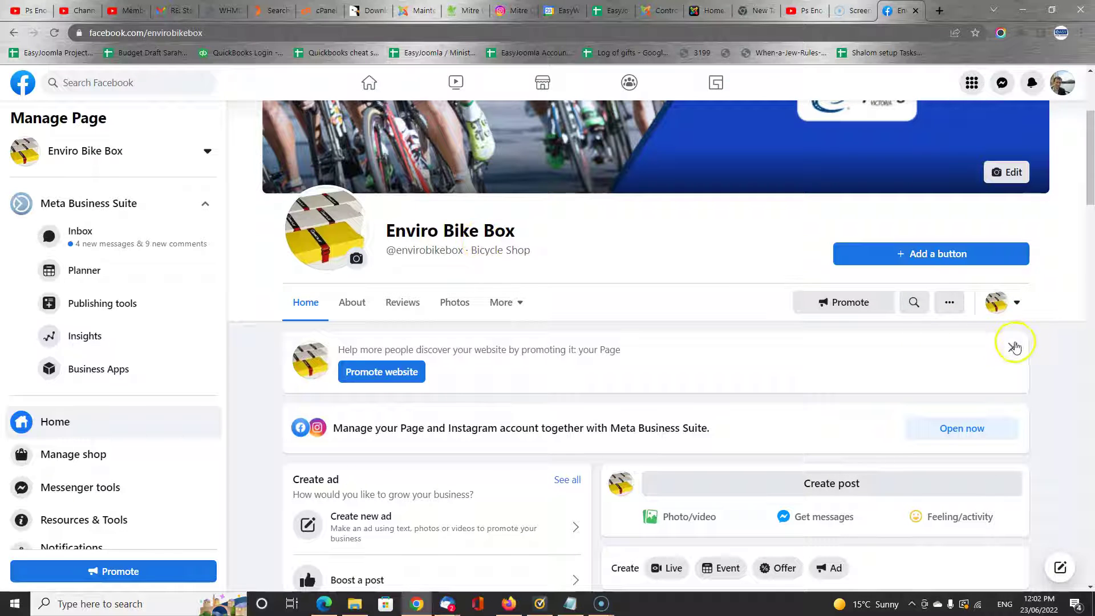
scroll(1009, 300, "down", 1)
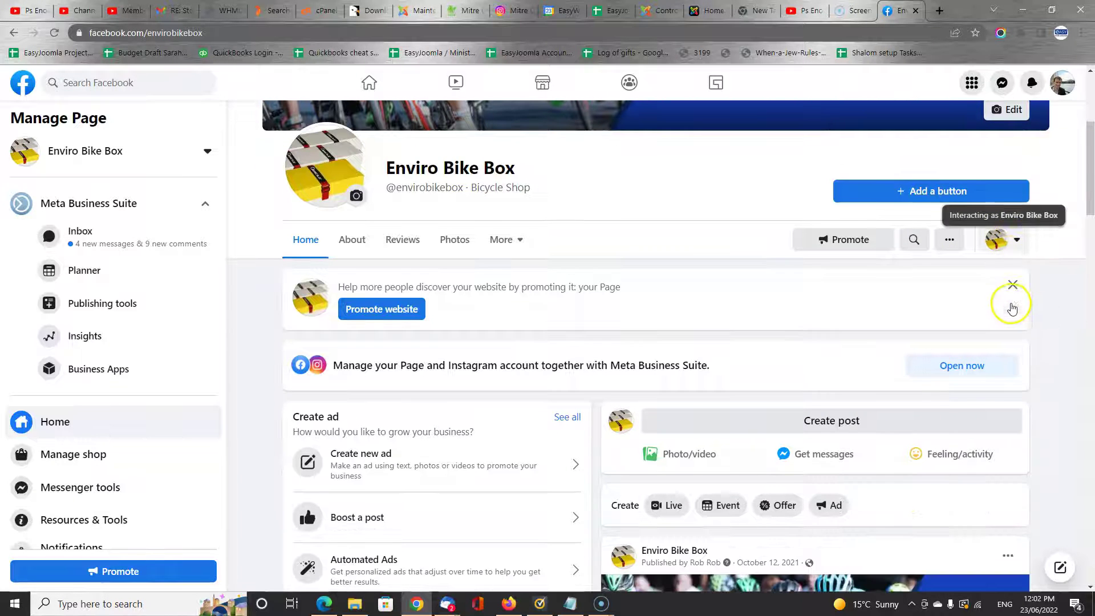
scroll(651, 392, "down", 5)
scroll(831, 371, "up", 7)
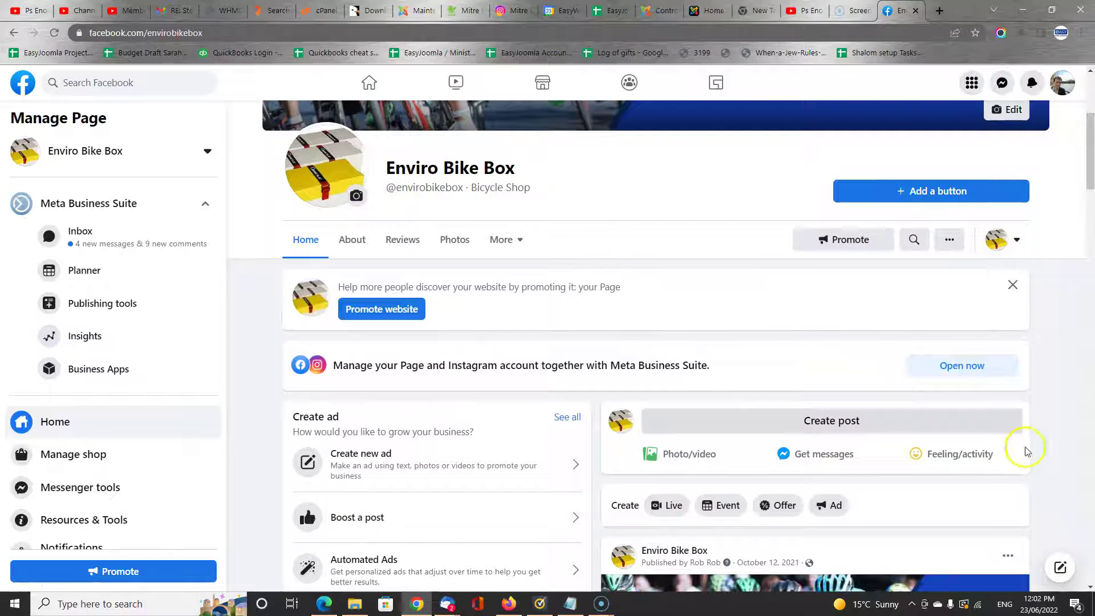
scroll(1026, 447, "down", 3)
scroll(875, 360, "down", 5)
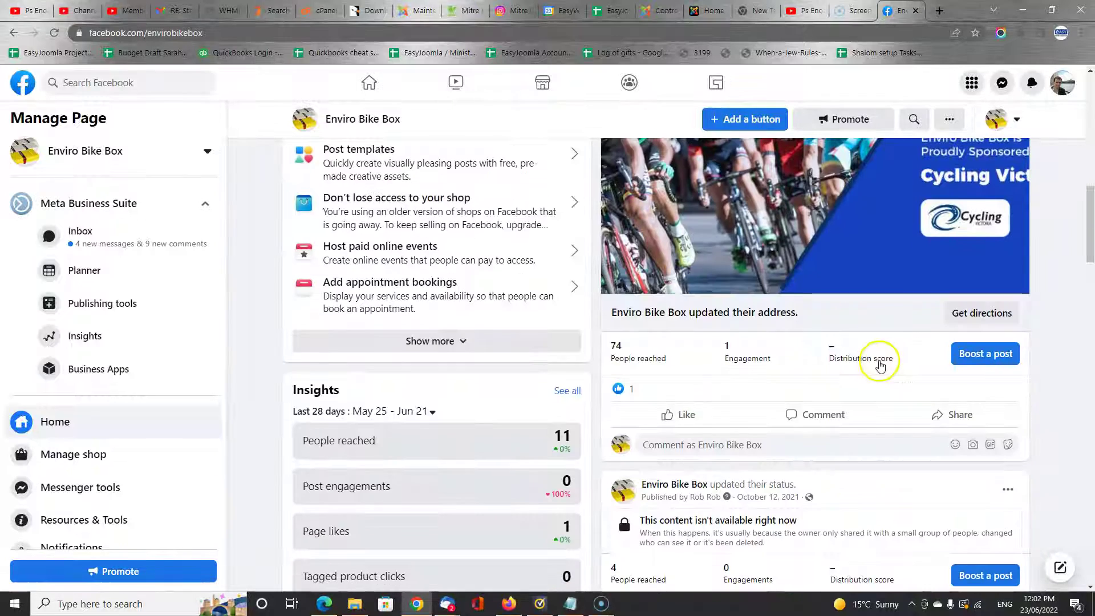
scroll(798, 342, "up", 3)
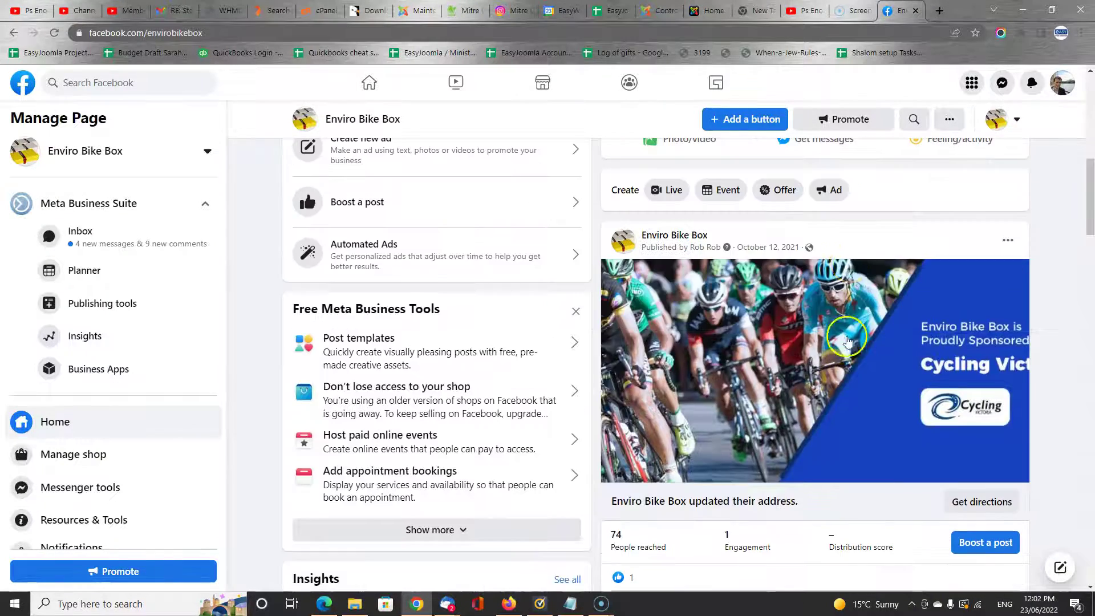
scroll(746, 329, "down", 4)
scroll(746, 329, "down", 5)
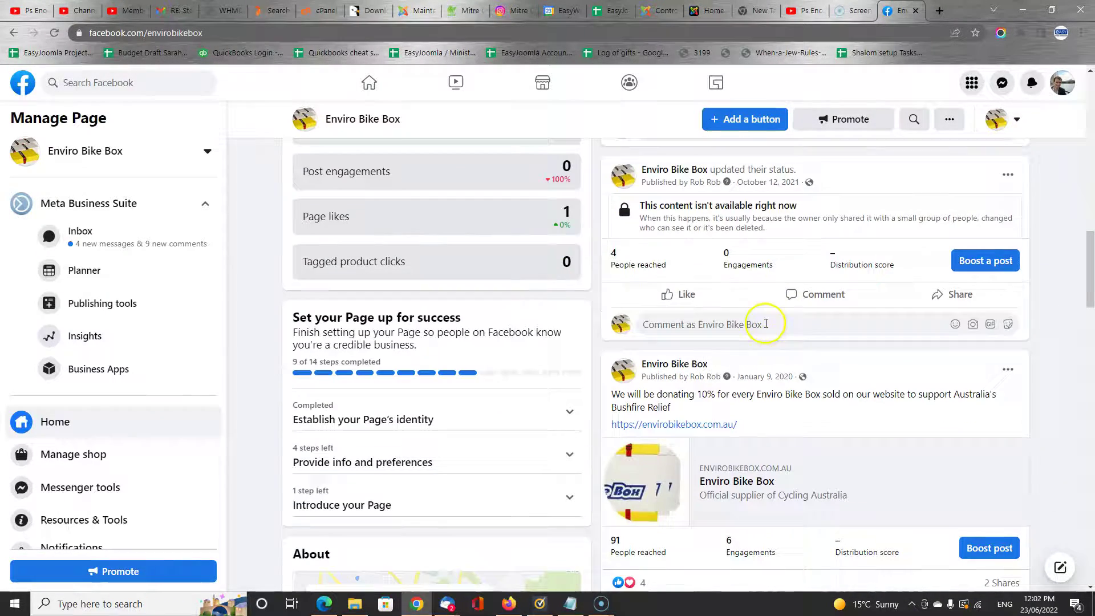
scroll(733, 300, "down", 4)
scroll(740, 376, "down", 9)
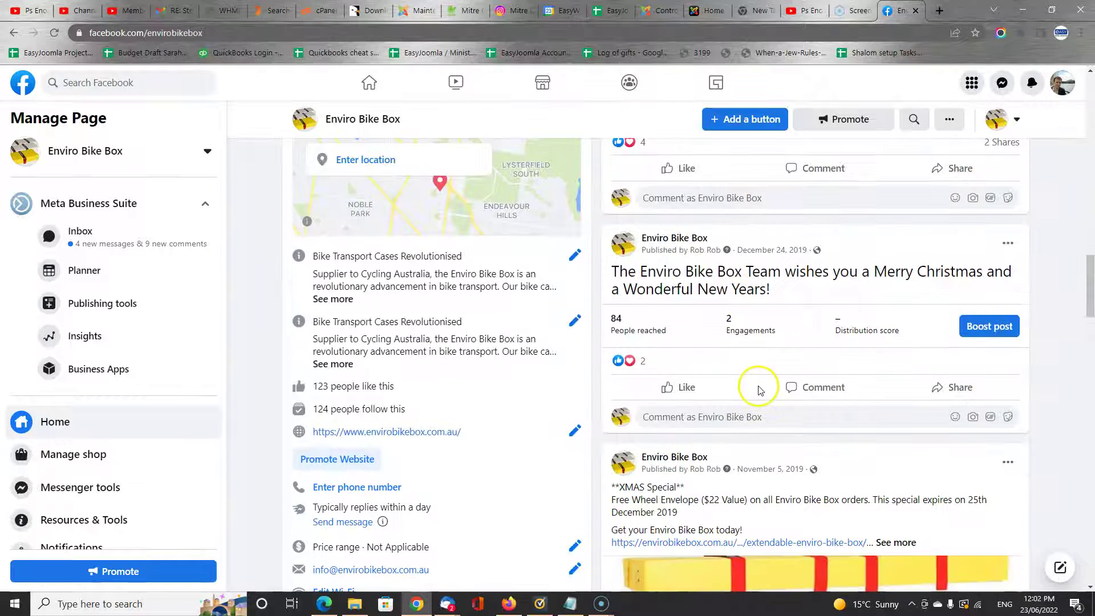
scroll(749, 399, "down", 8)
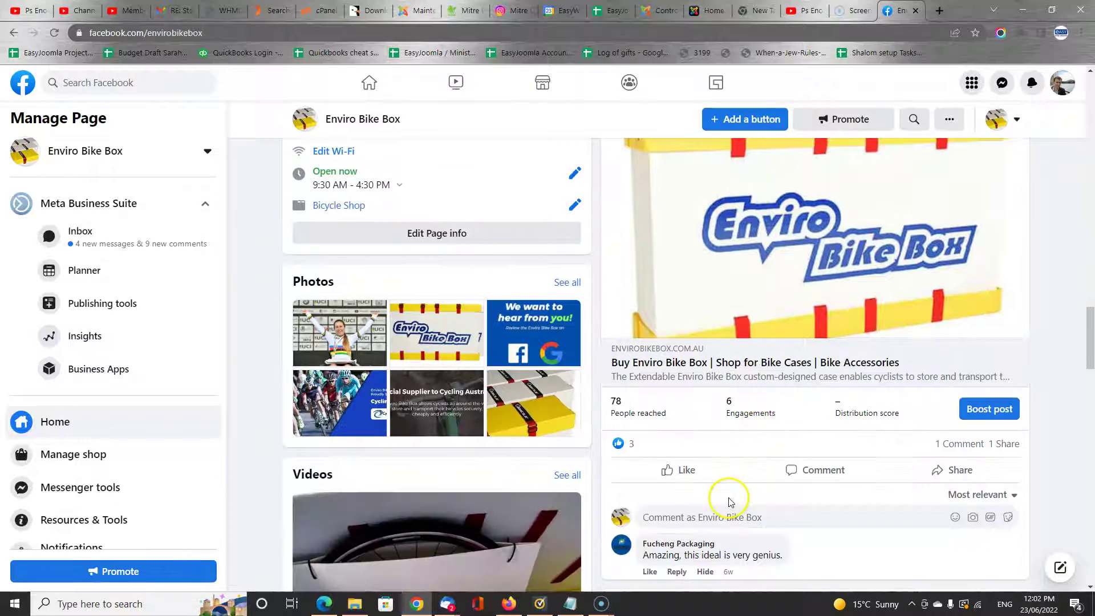
scroll(726, 496, "down", 2)
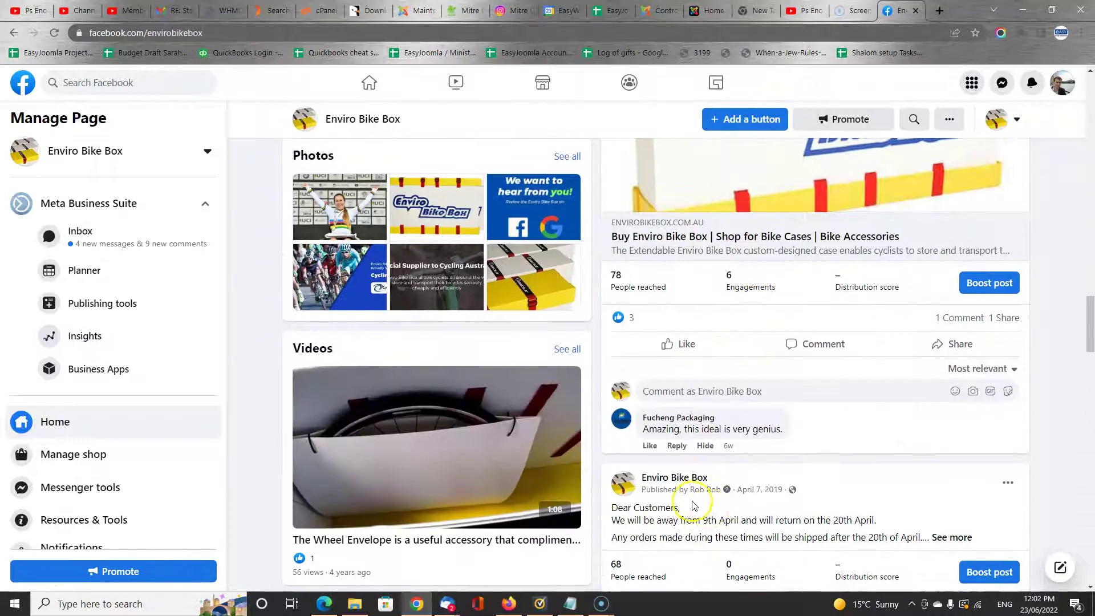
Like the visitor's bike box comment and clear the auto-mention so the reply stays empty.
left_click(677, 445)
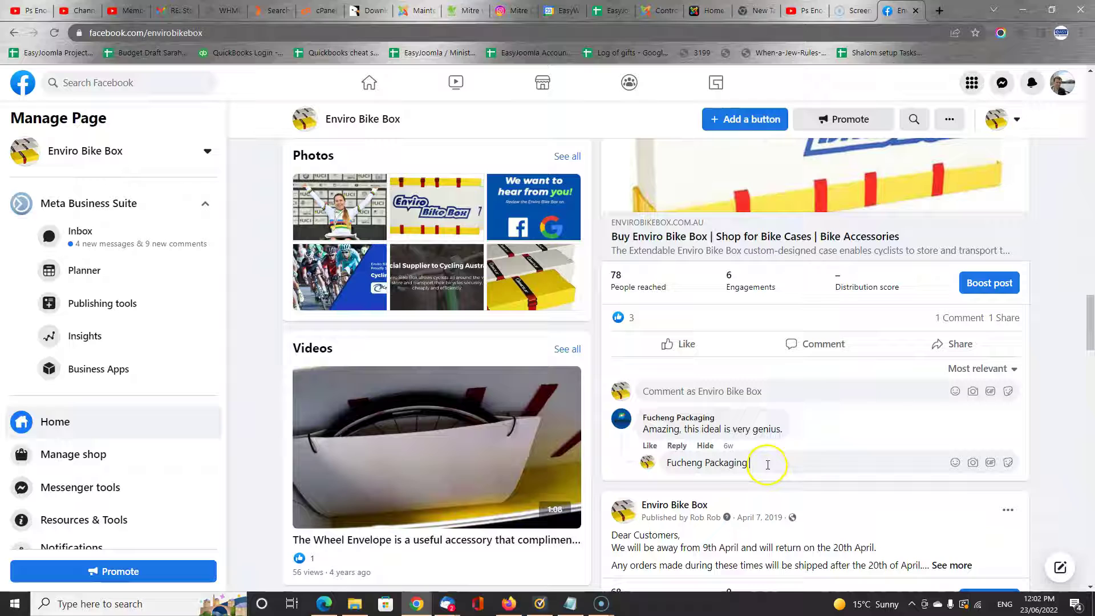
key("ctrl+a")
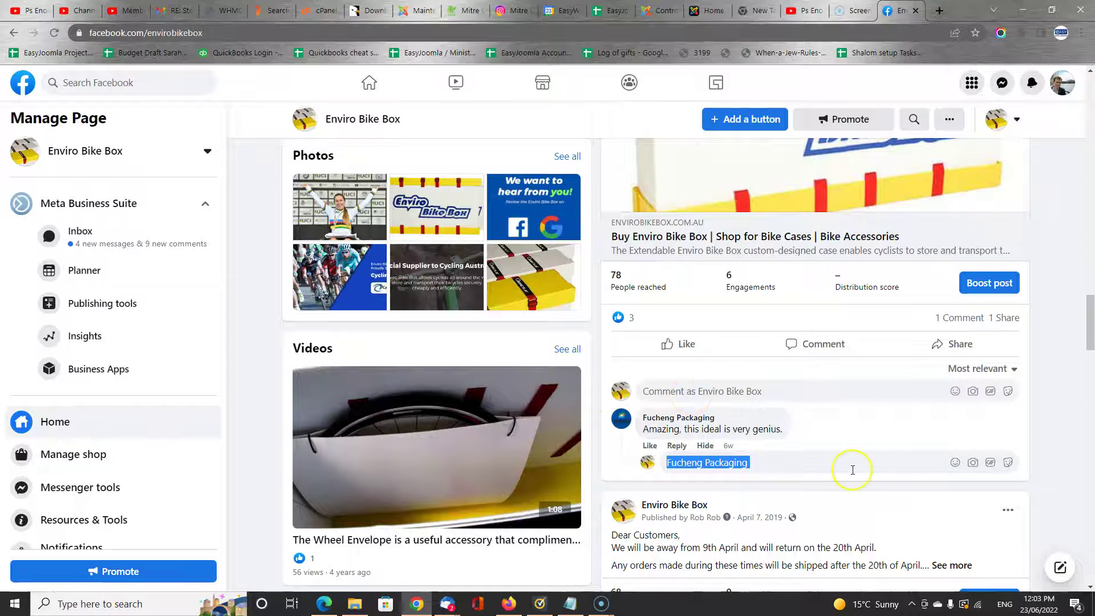
left_click(648, 445)
left_click(769, 465)
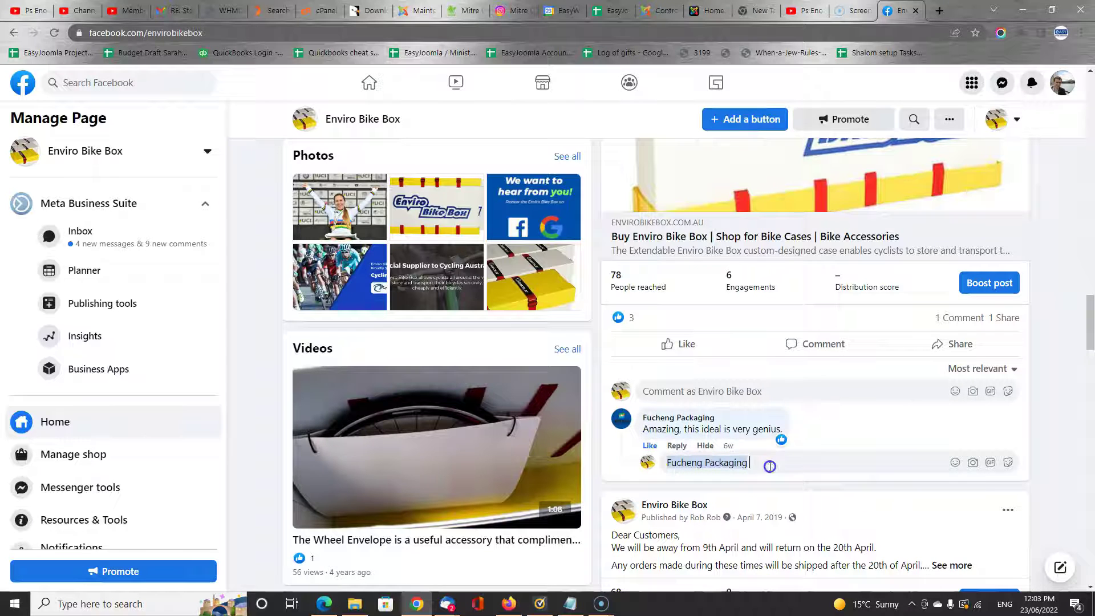
key("BackSpace")
key("BackSpace")
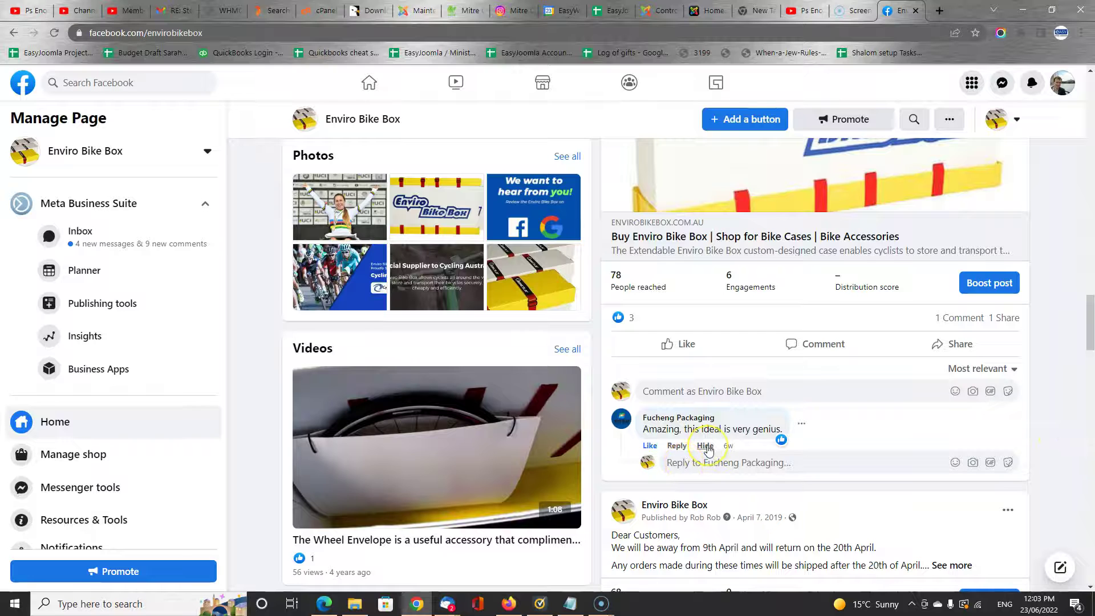
Scroll the Page timeline back up to the top.
scroll(719, 455, "down", 3)
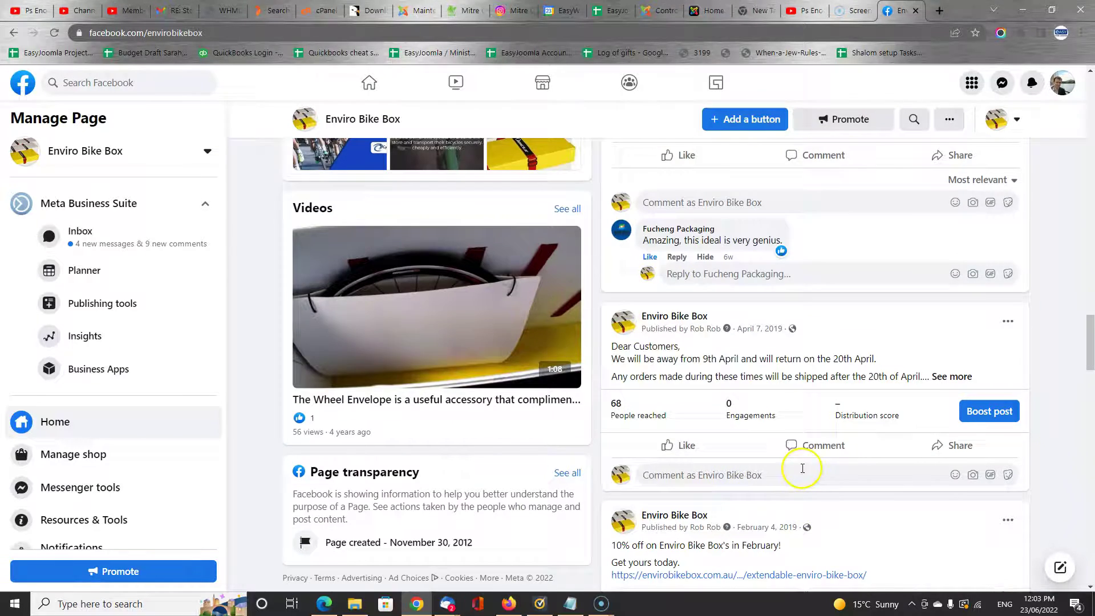
scroll(799, 462, "up", 15)
scroll(795, 454, "up", 1)
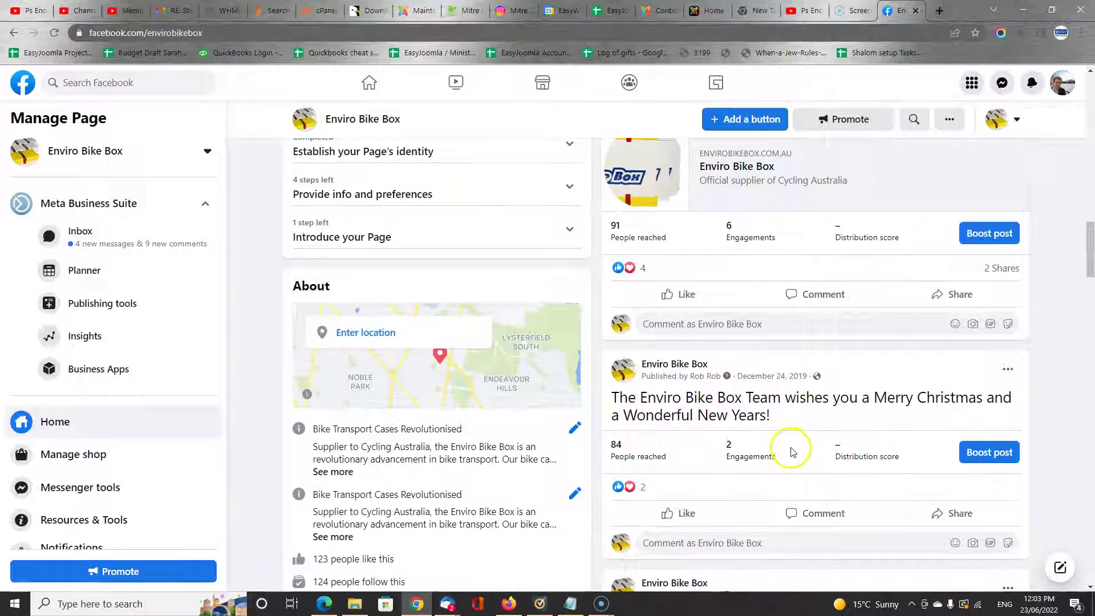
scroll(794, 451, "up", 8)
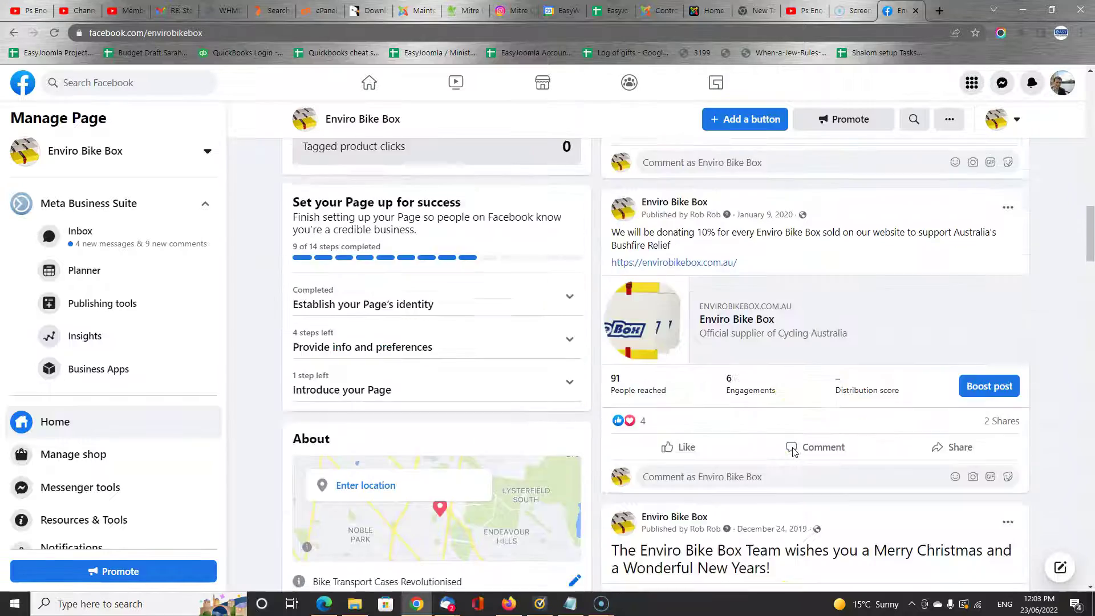
scroll(708, 479, "up", 1)
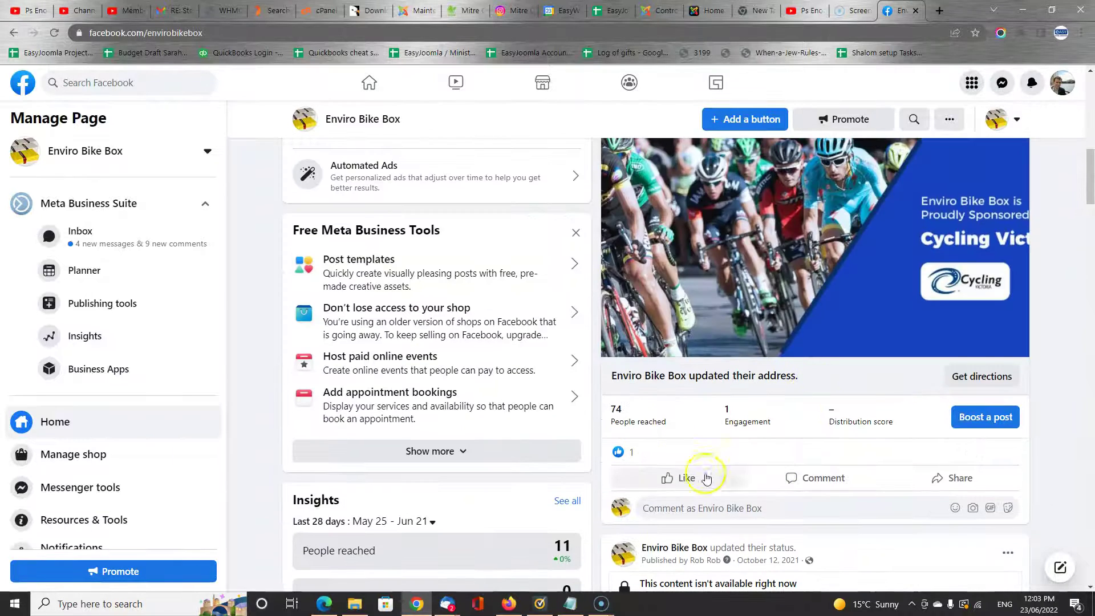
scroll(733, 415, "down", 2)
scroll(461, 294, "down", 2)
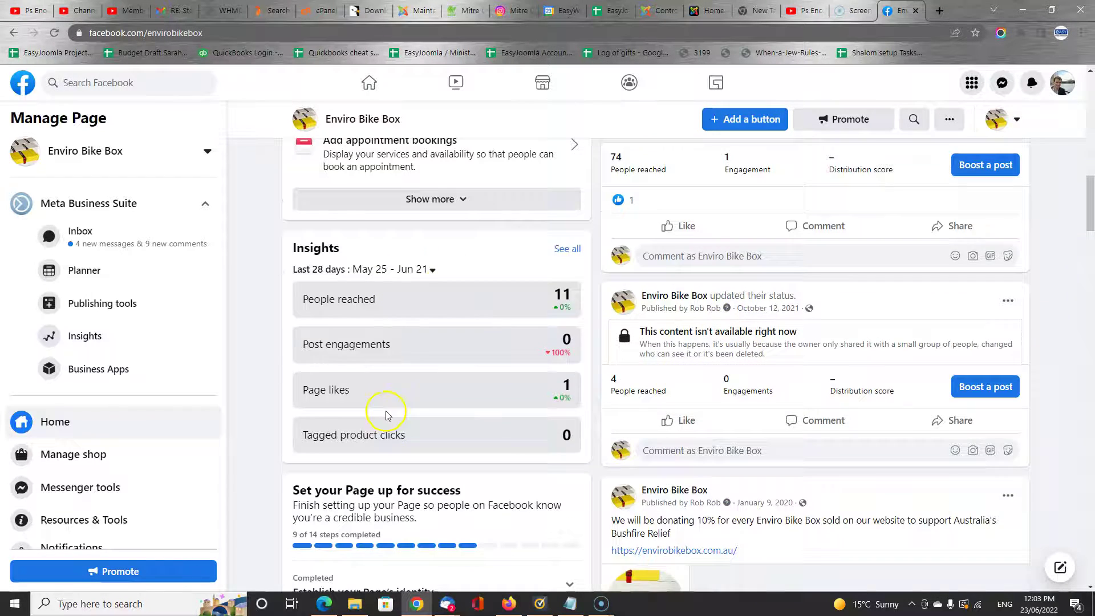
scroll(794, 450, "up", 5)
scroll(799, 471, "up", 6)
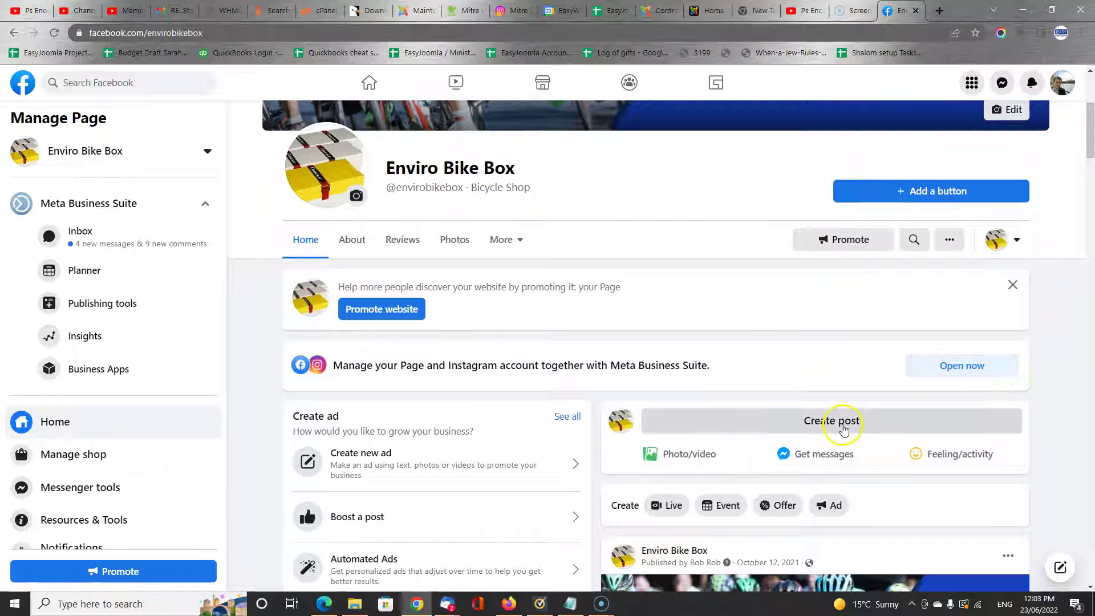
Start a Page post with the text 'a;lfjaslfj lafj lasfj' and choose to add a photo/video.
left_click(834, 424)
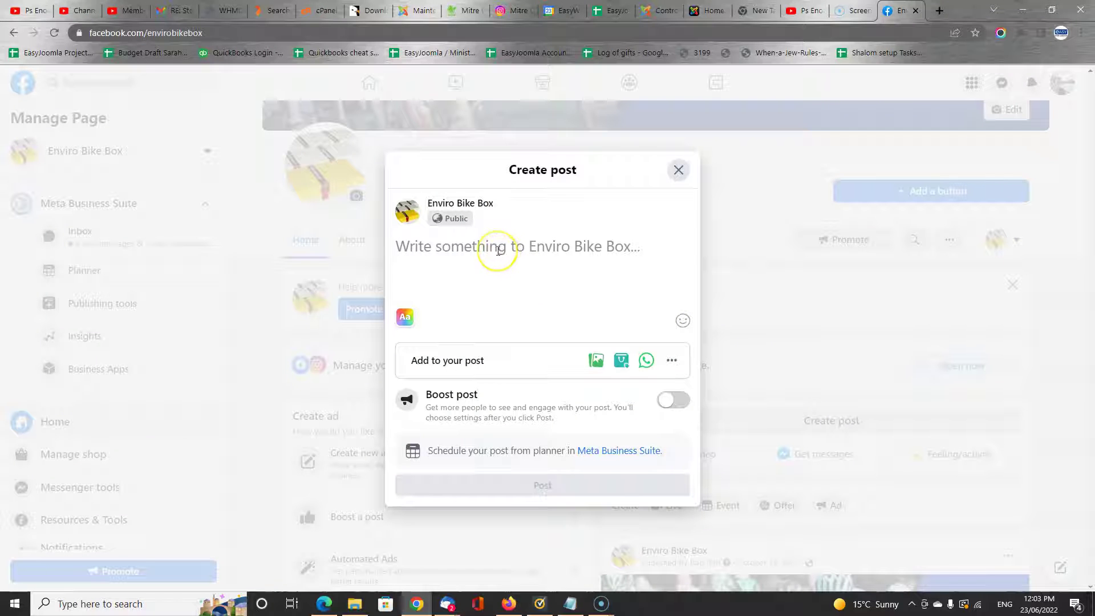
type("a;lfjaslfj lafj lasfj; lasf")
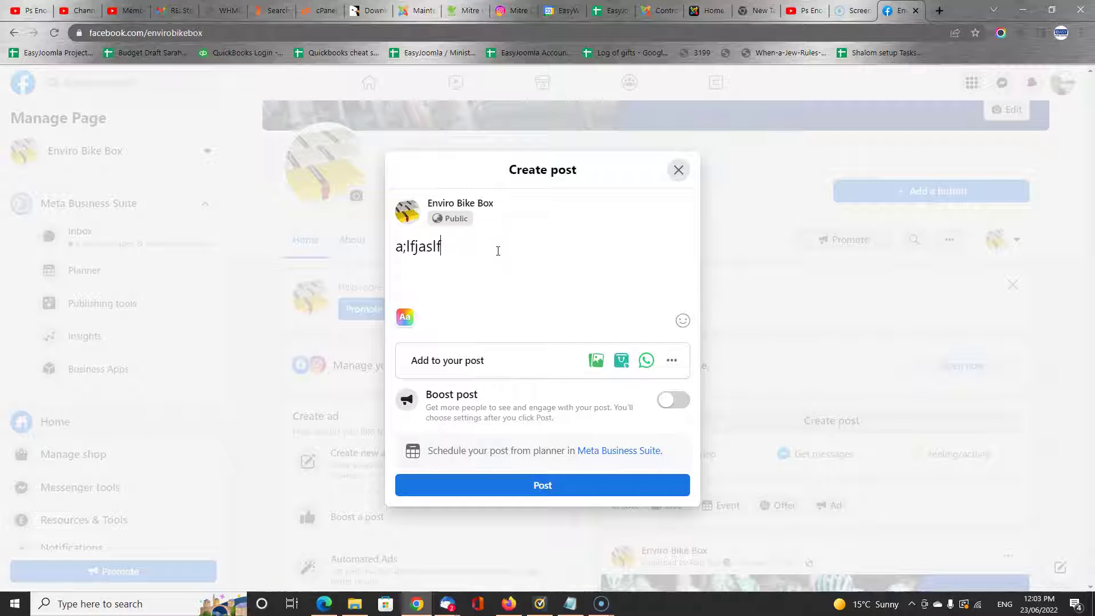
left_click(596, 360)
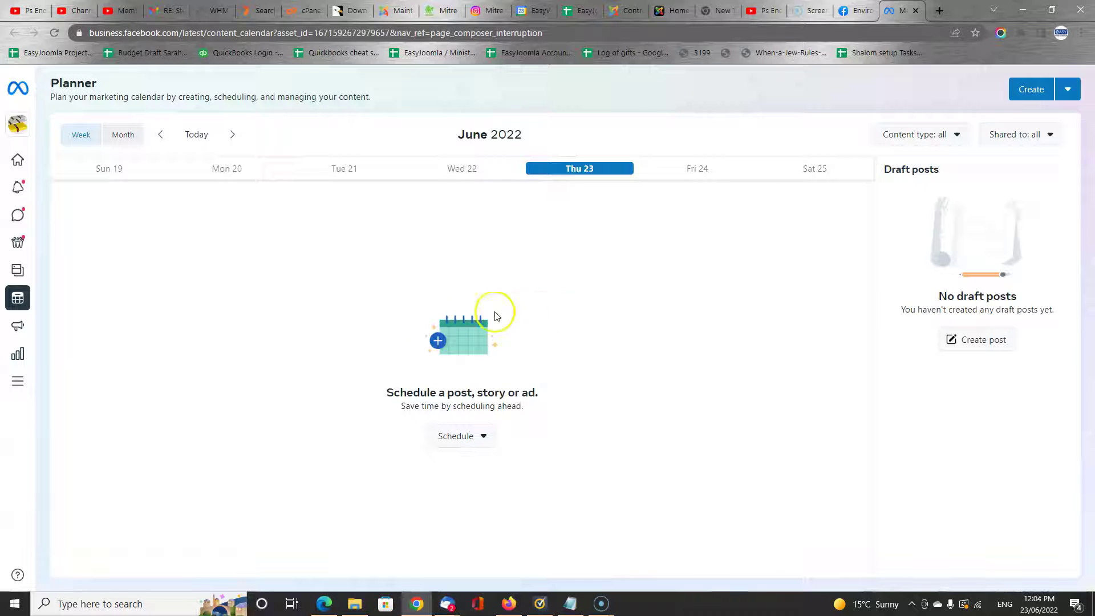
mouse_move(26, 302)
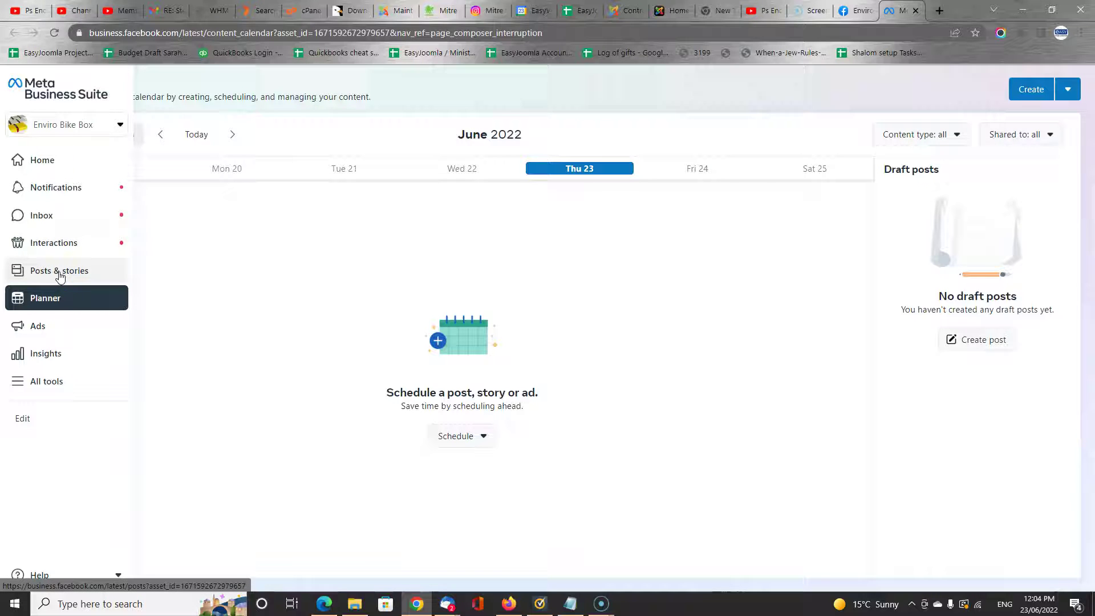
left_click(53, 302)
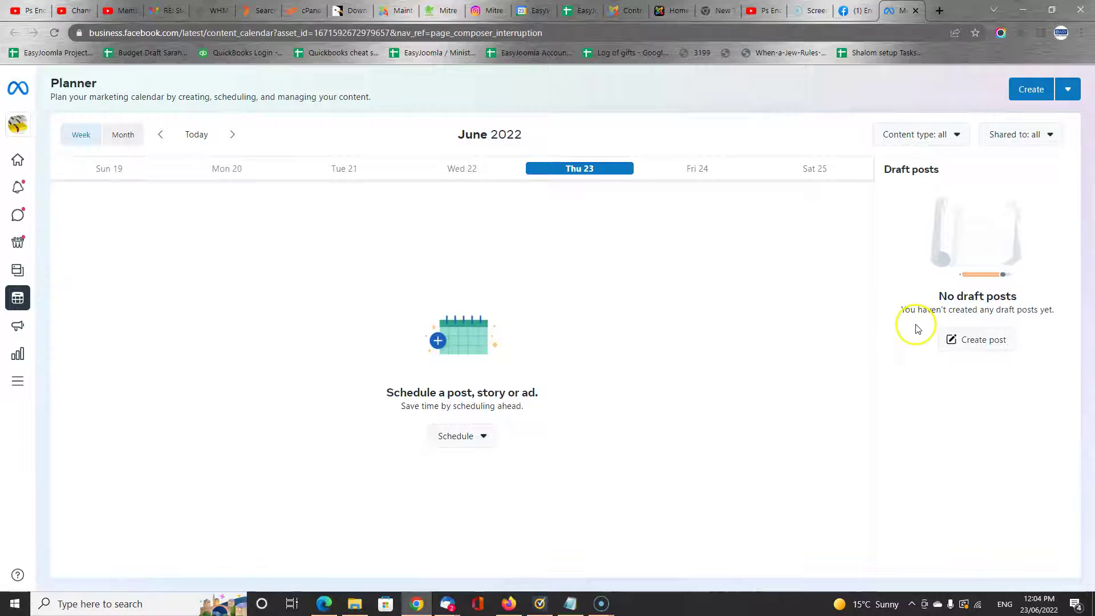
Start a new Planner draft with the text 'View our special offer!'.
left_click(978, 349)
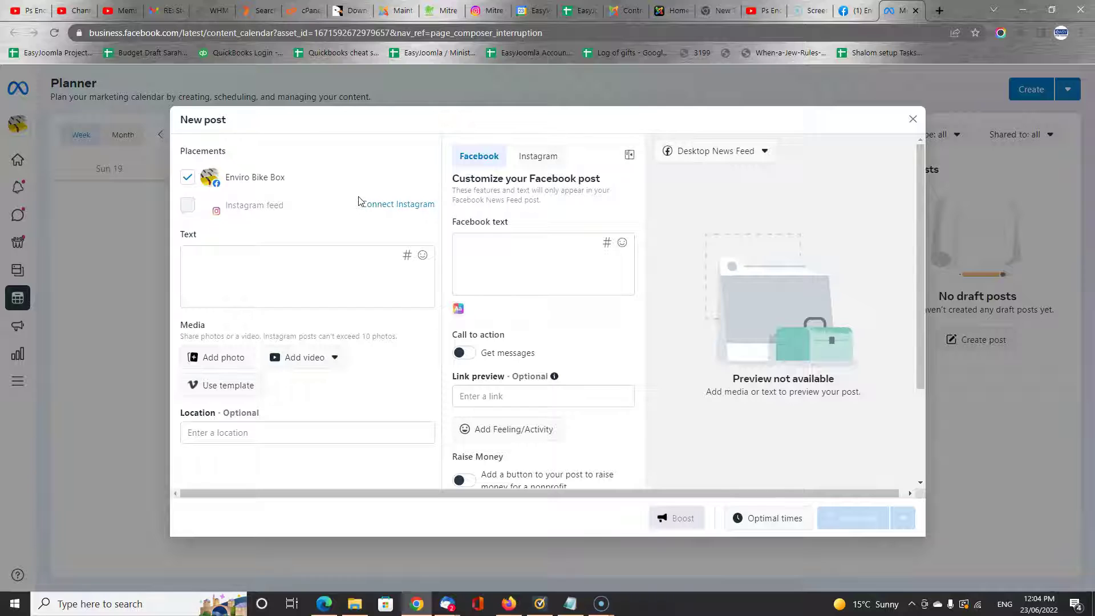
left_click(357, 165)
left_click(210, 260)
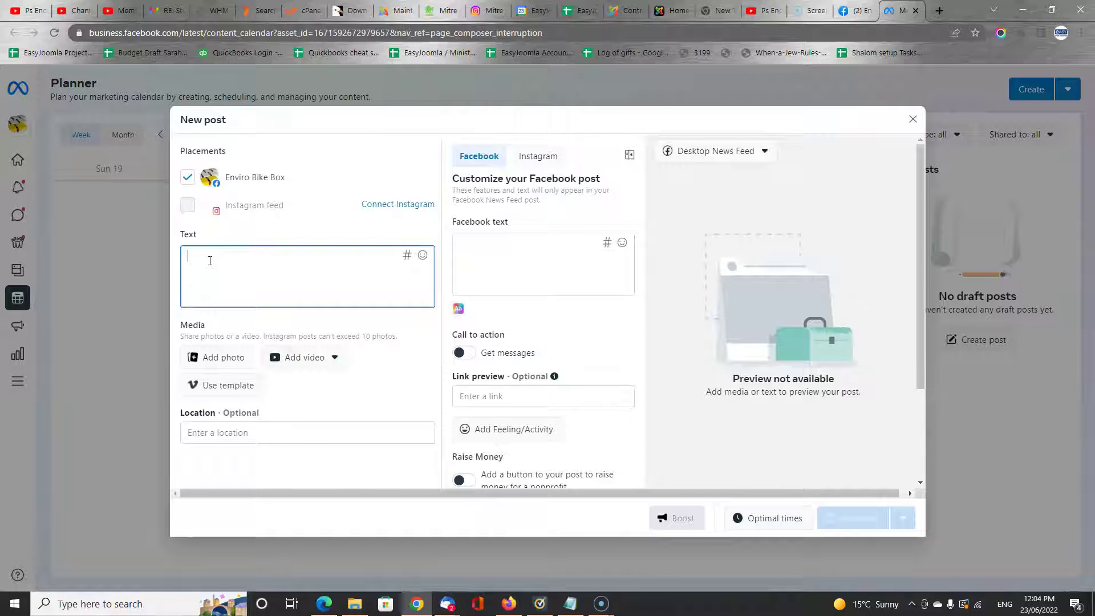
type("View our special offer!")
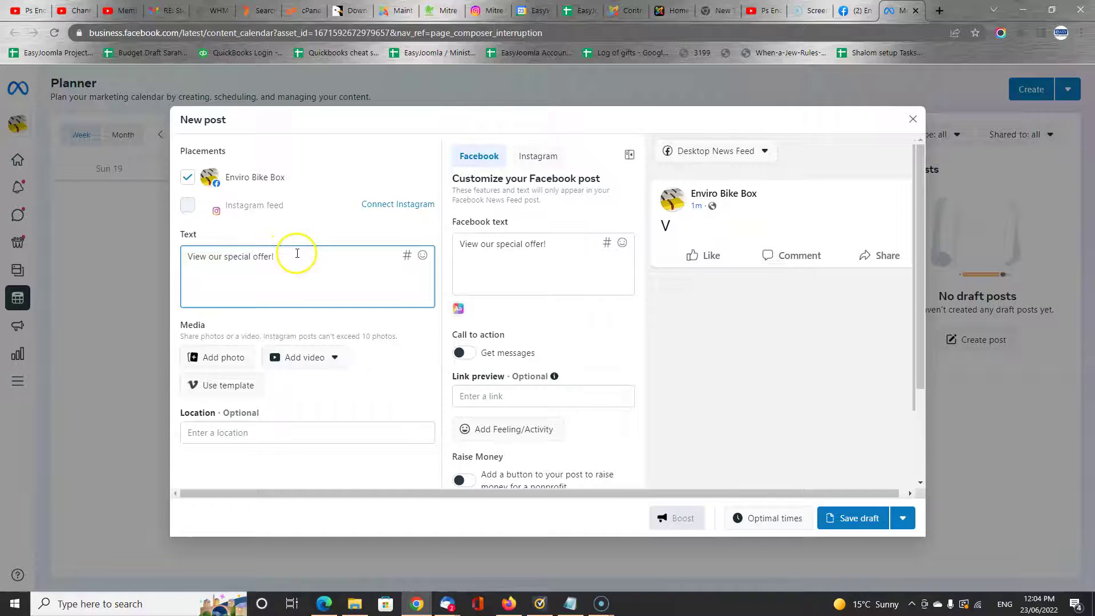
left_click(233, 357)
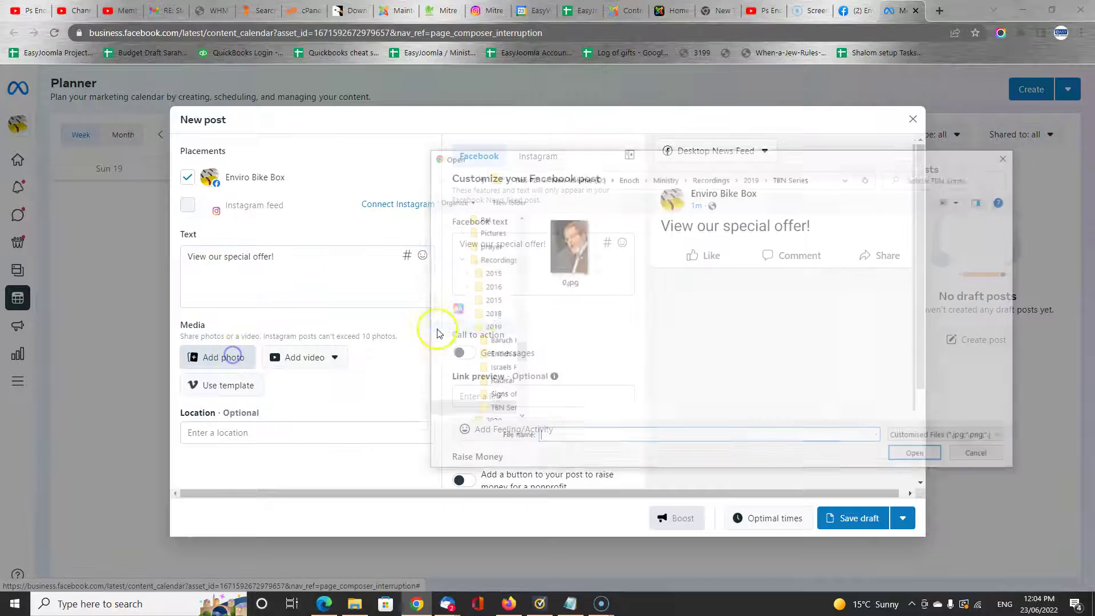
double_click(593, 250)
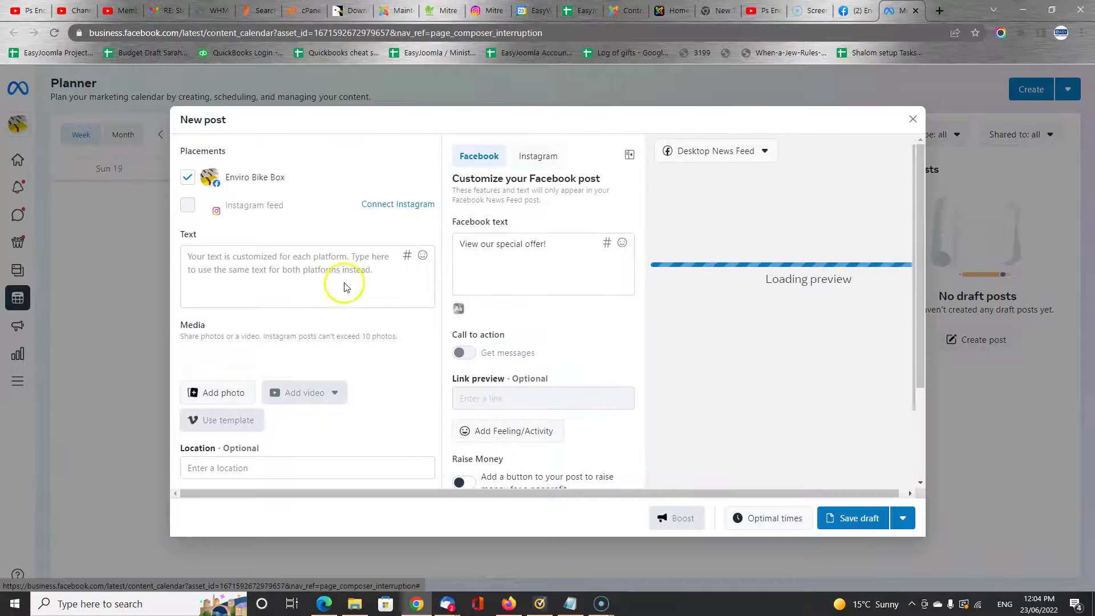
left_click(305, 259)
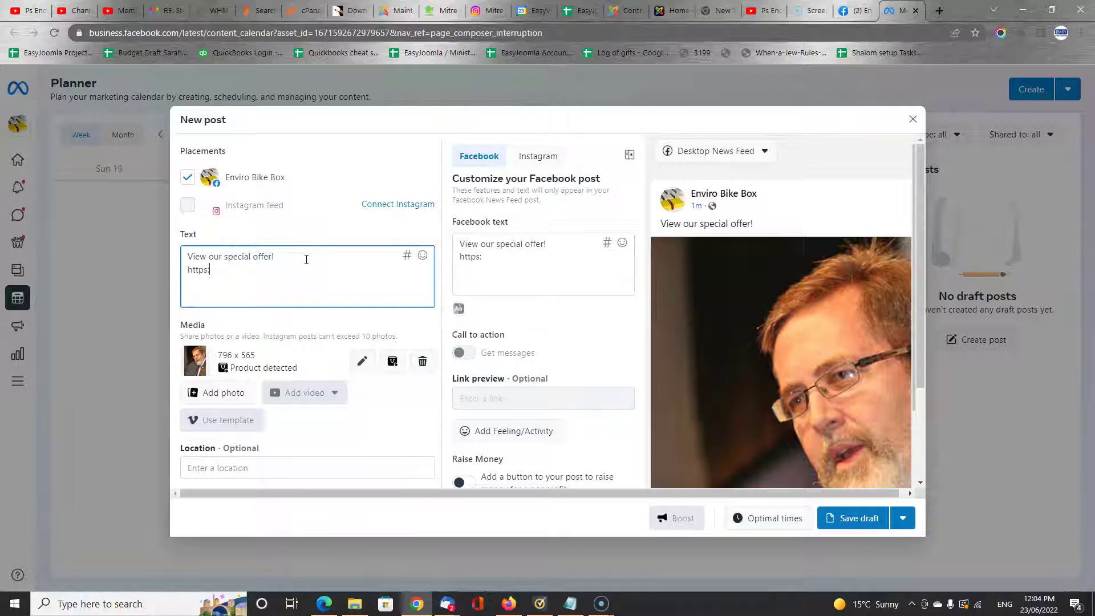
type("google.com")
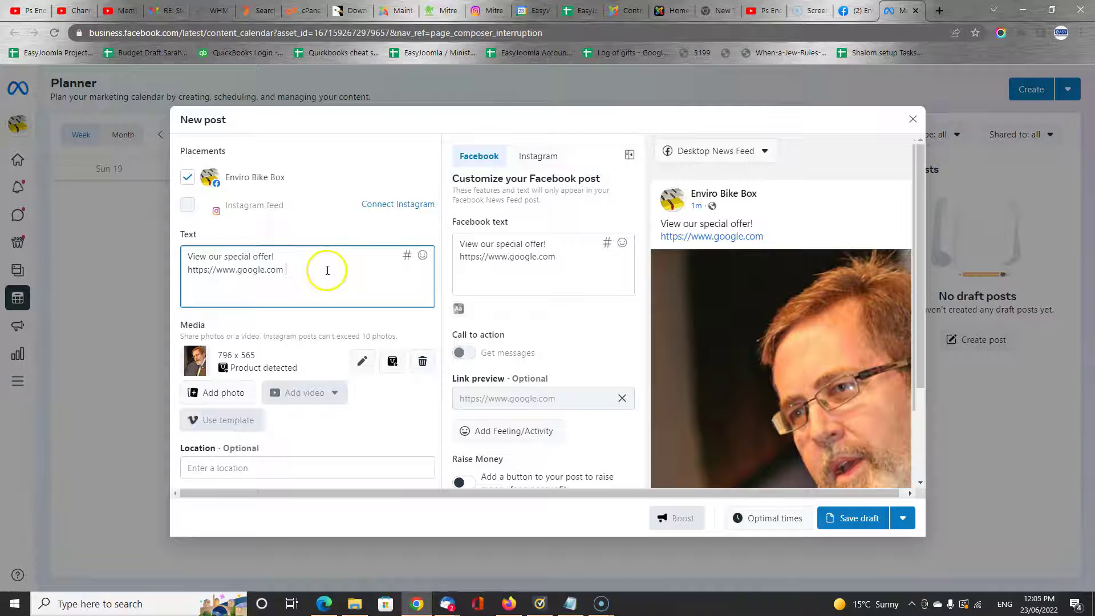
Delete the attached photo and switch on Get messages under Call to action.
left_click(549, 258)
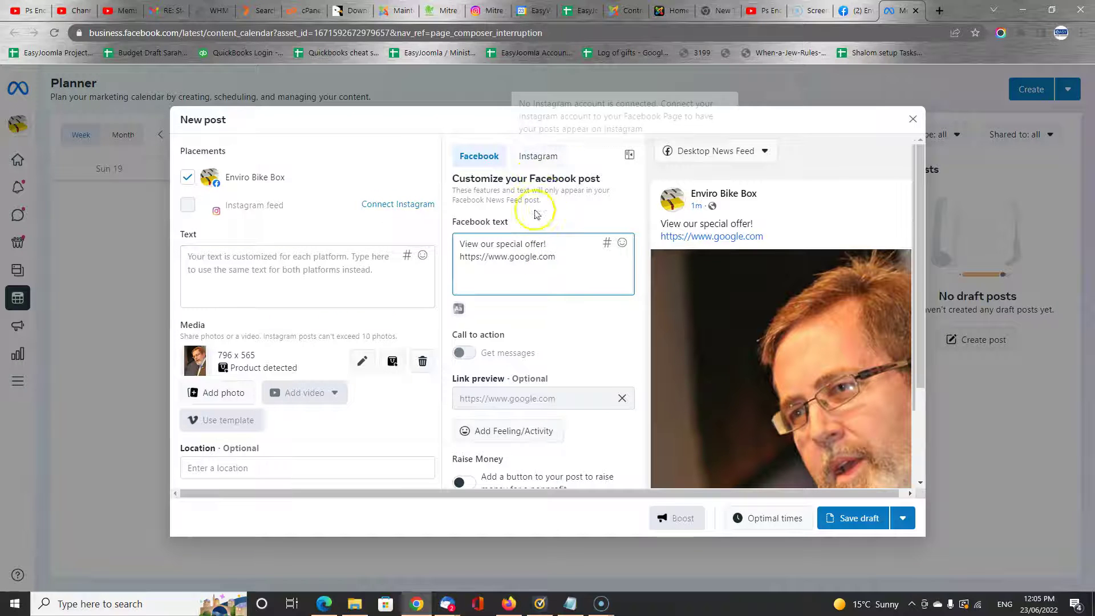
mouse_move(468, 358)
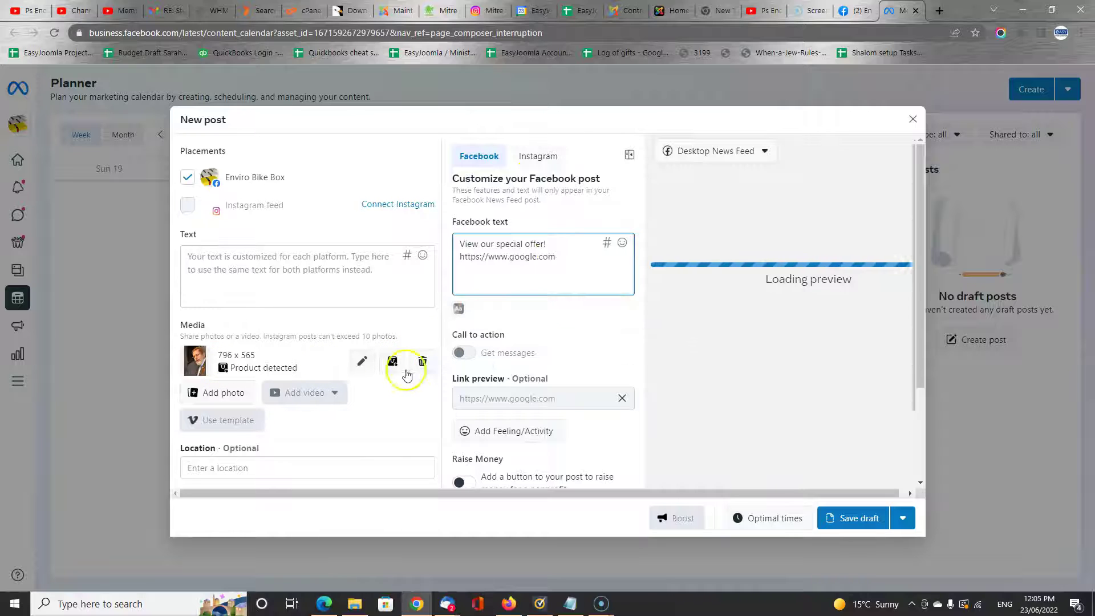
left_click(421, 361)
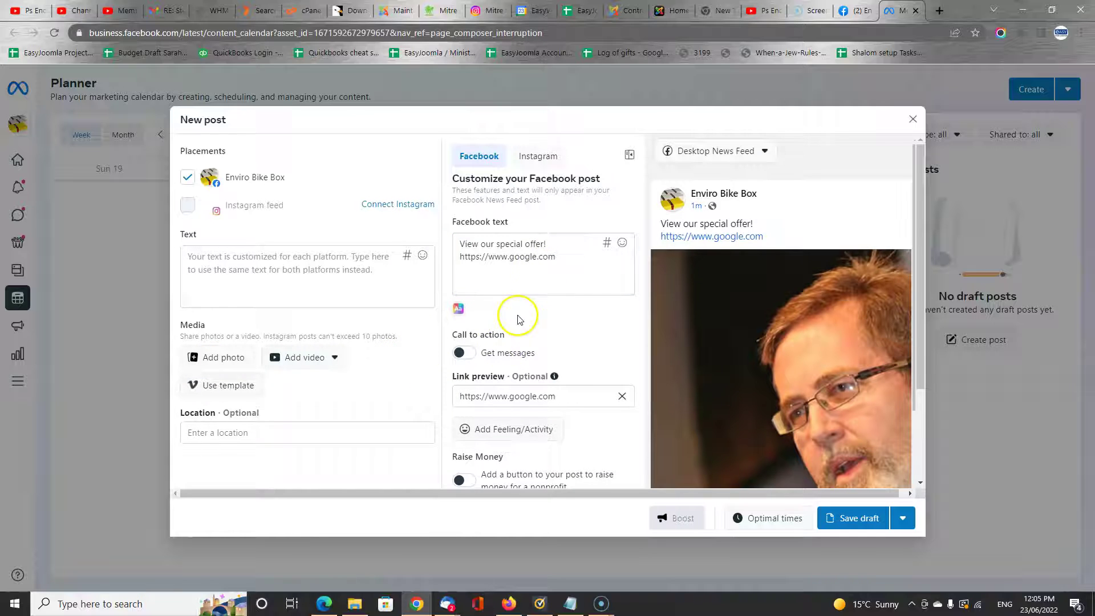
left_click(463, 353)
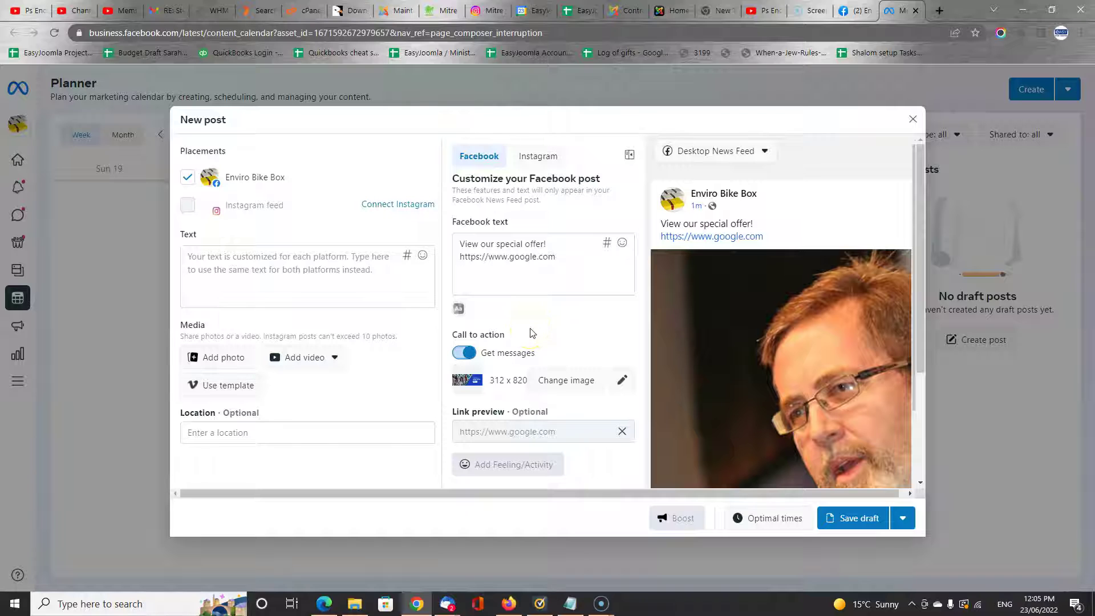
scroll(581, 339, "down", 1)
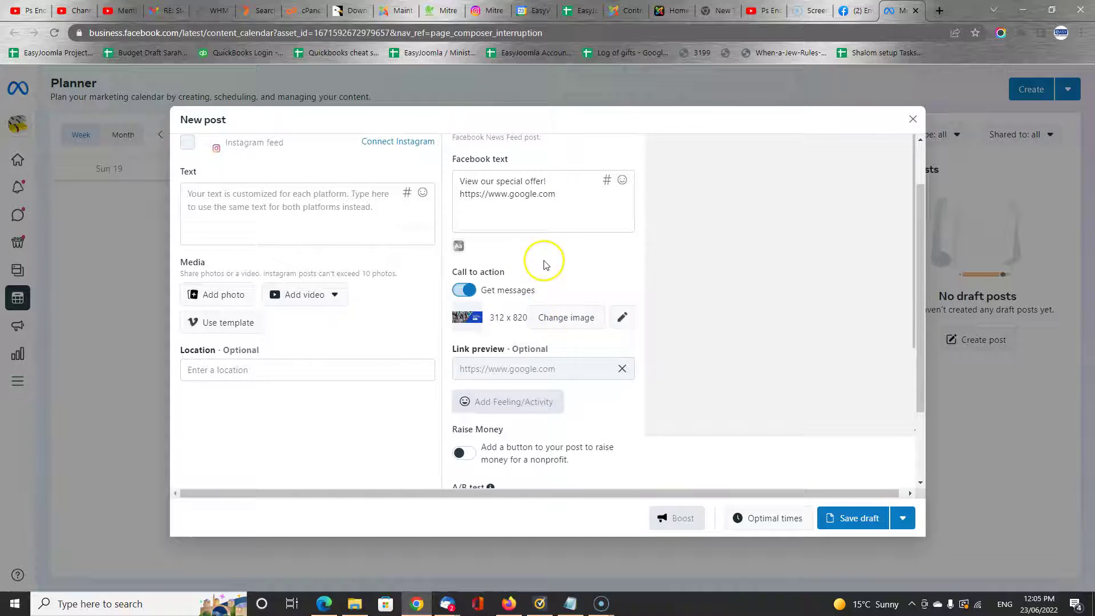
Use 0.jpg as the Get messages image and check the preview's Send button.
left_click(559, 317)
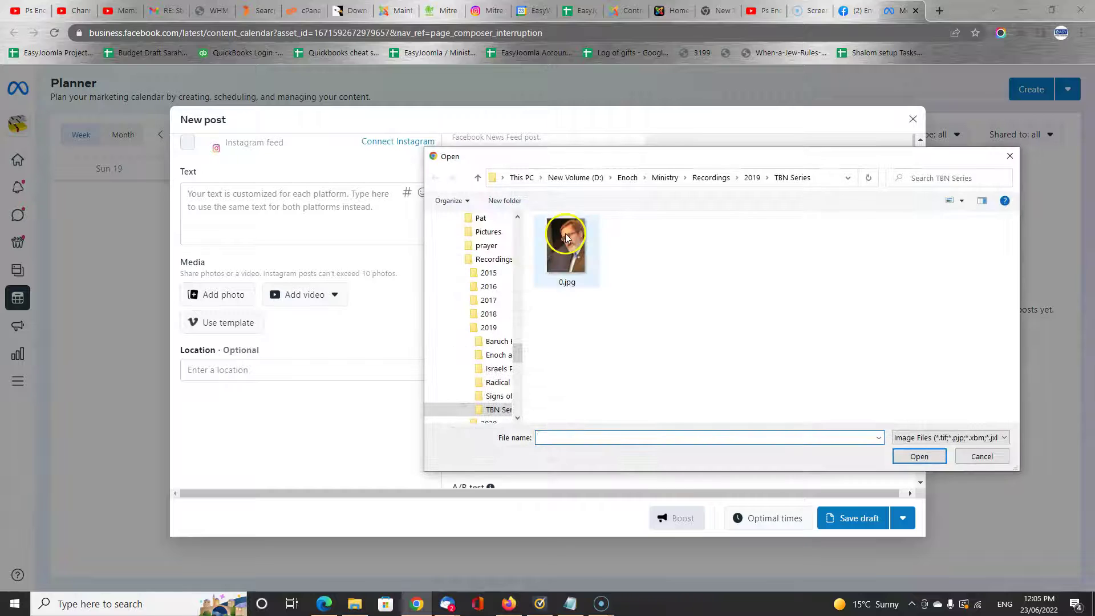
double_click(564, 244)
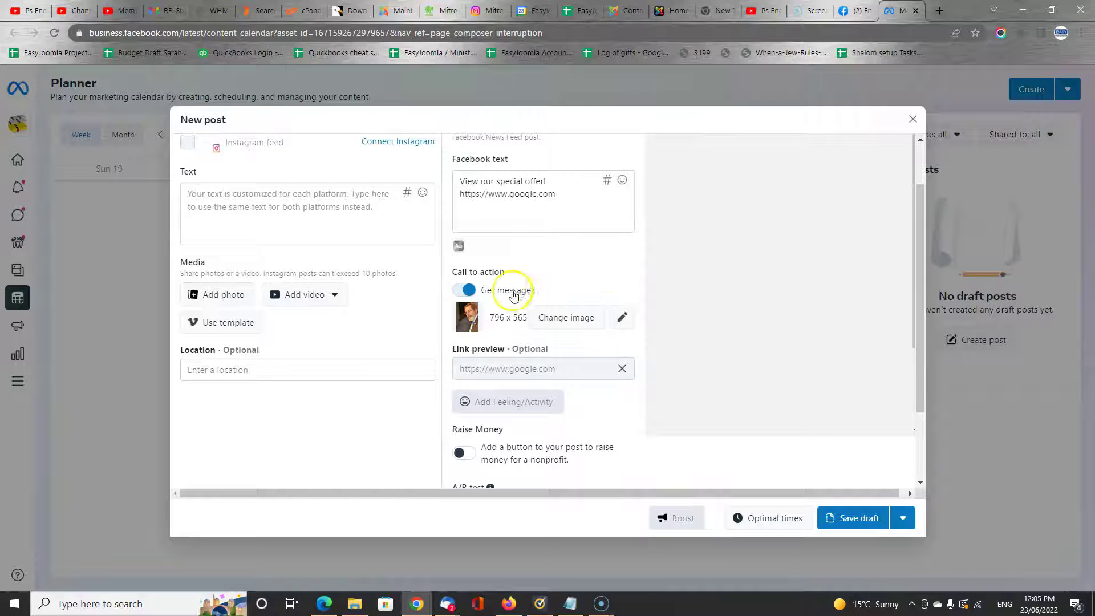
scroll(603, 289, "up", 2)
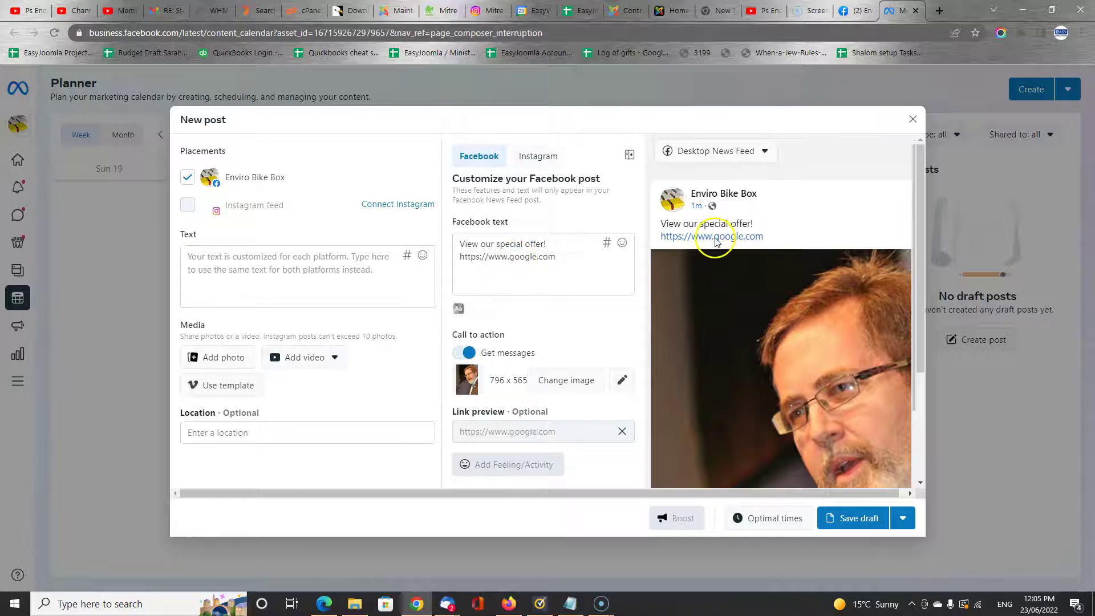
scroll(896, 440, "down", 3)
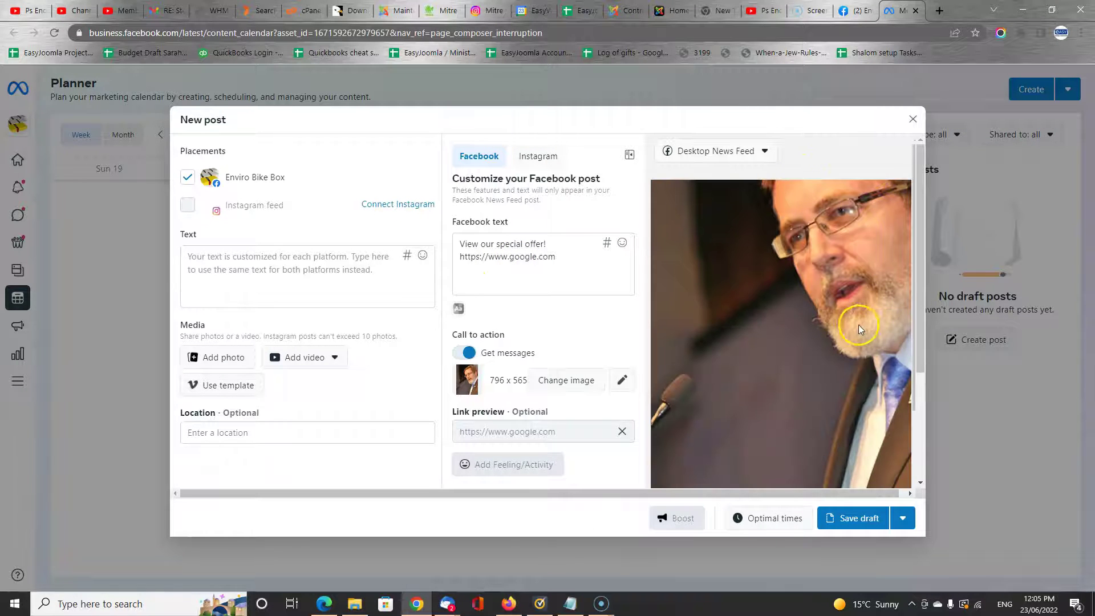
scroll(916, 412, "down", 2)
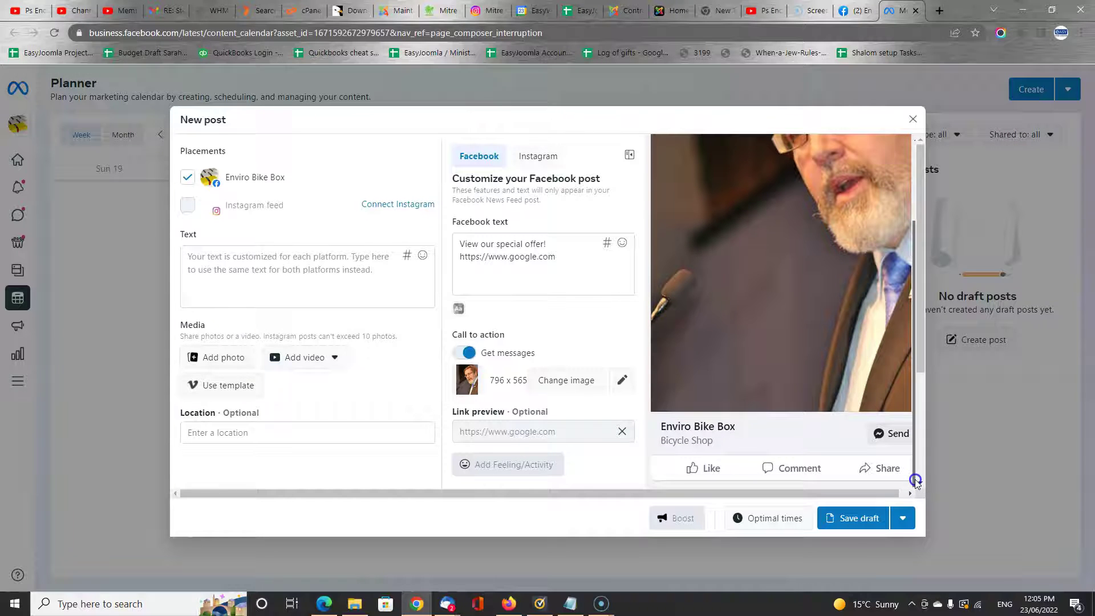
left_click_drag(834, 492, 841, 492)
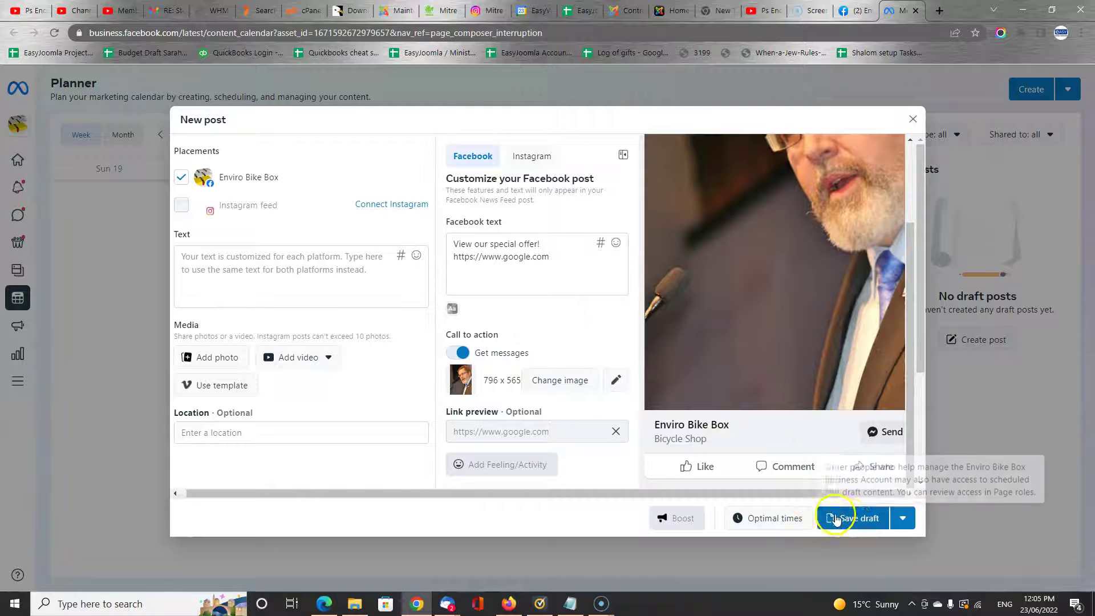
Schedule the post at the suggested Sun 6/26/2022 6:00 PM time.
left_click(900, 523)
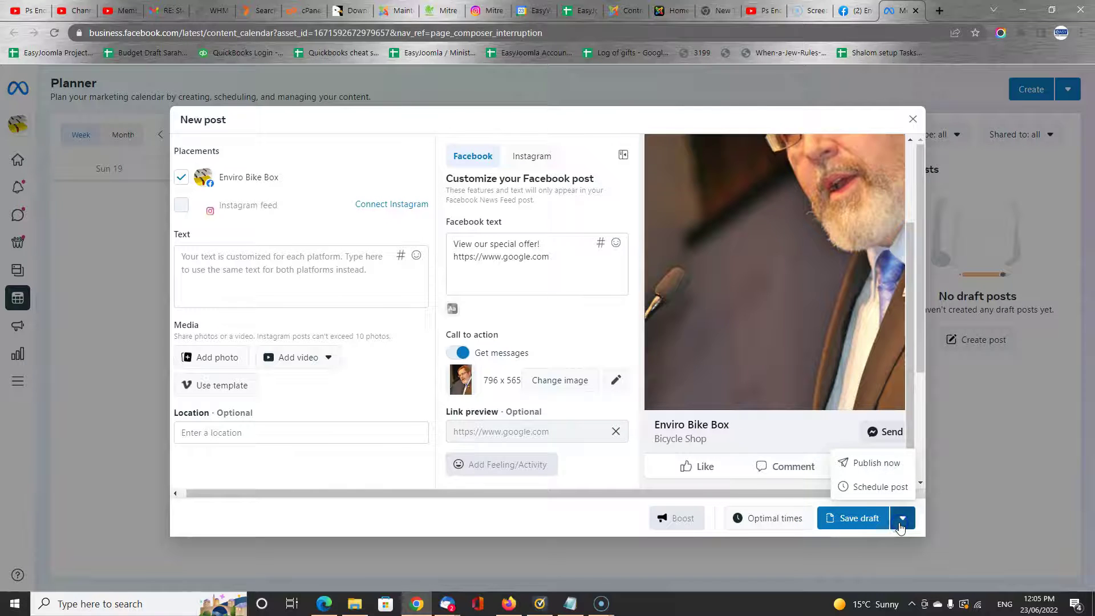
left_click(859, 489)
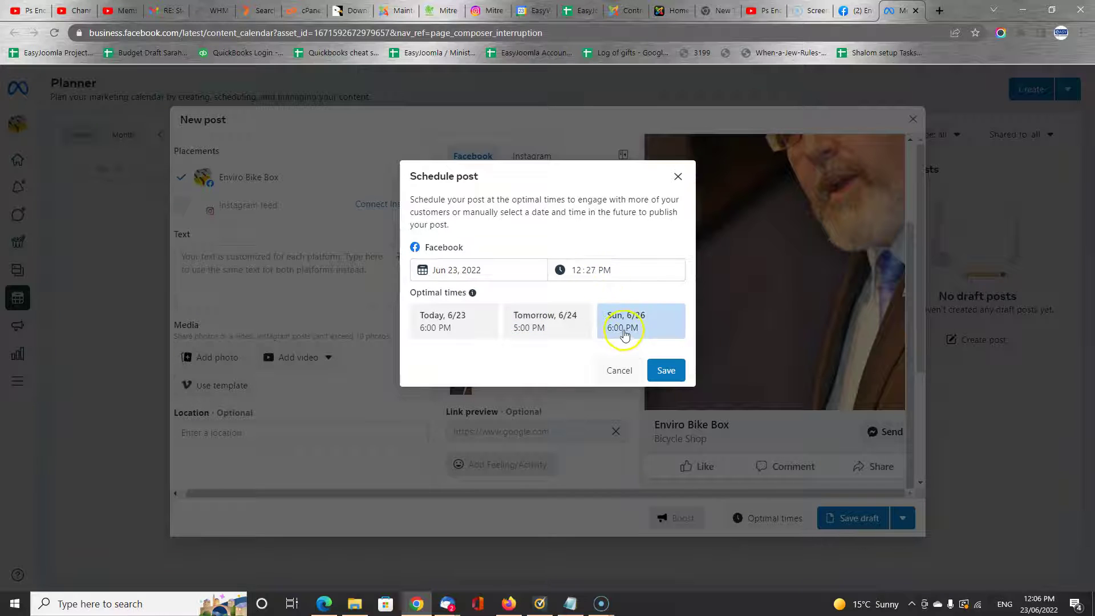
left_click(664, 371)
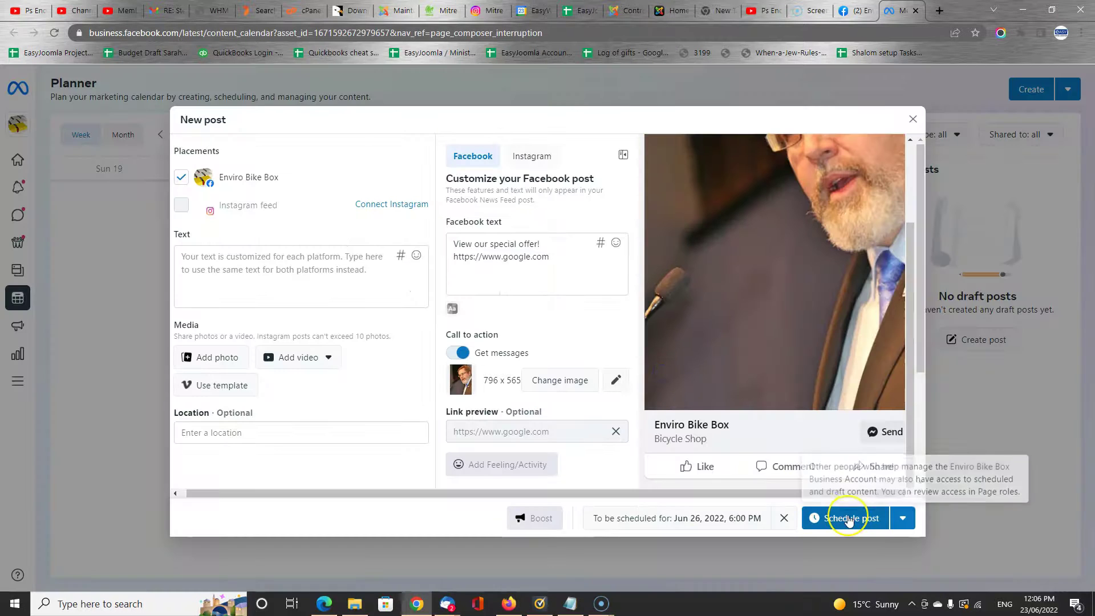
left_click(848, 519)
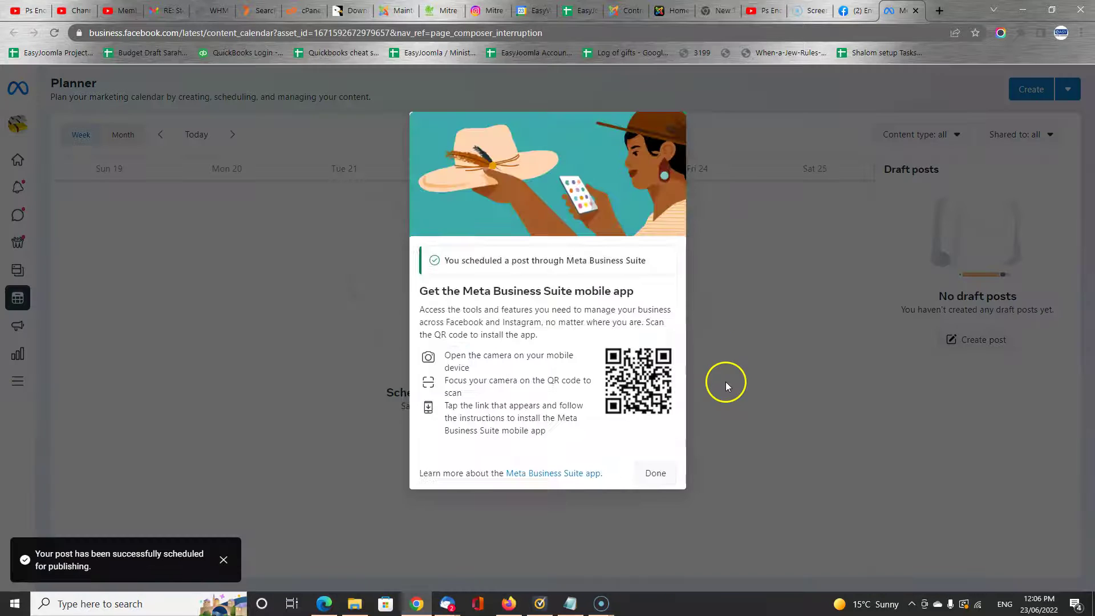
Close the confirmation and show the Planner in Week view for June 26 – July 2.
left_click(655, 473)
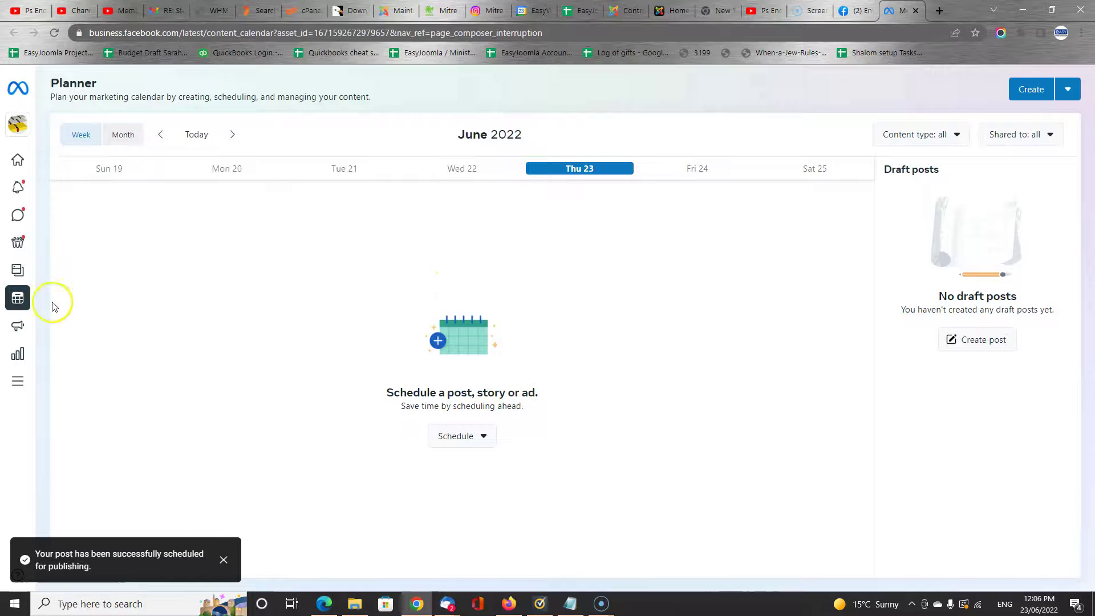
left_click(88, 135)
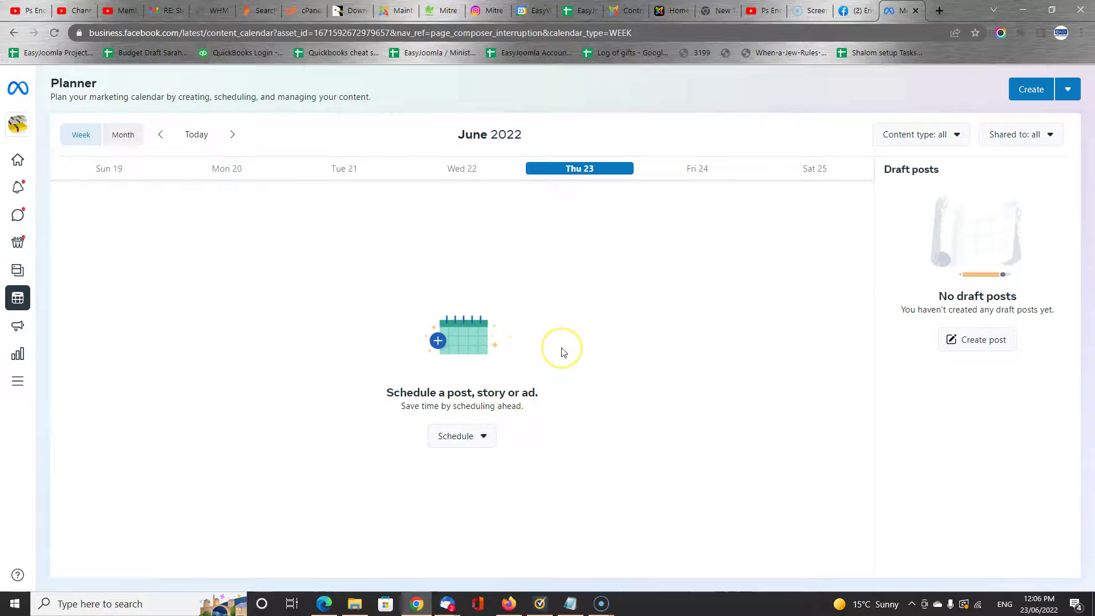
left_click(228, 136)
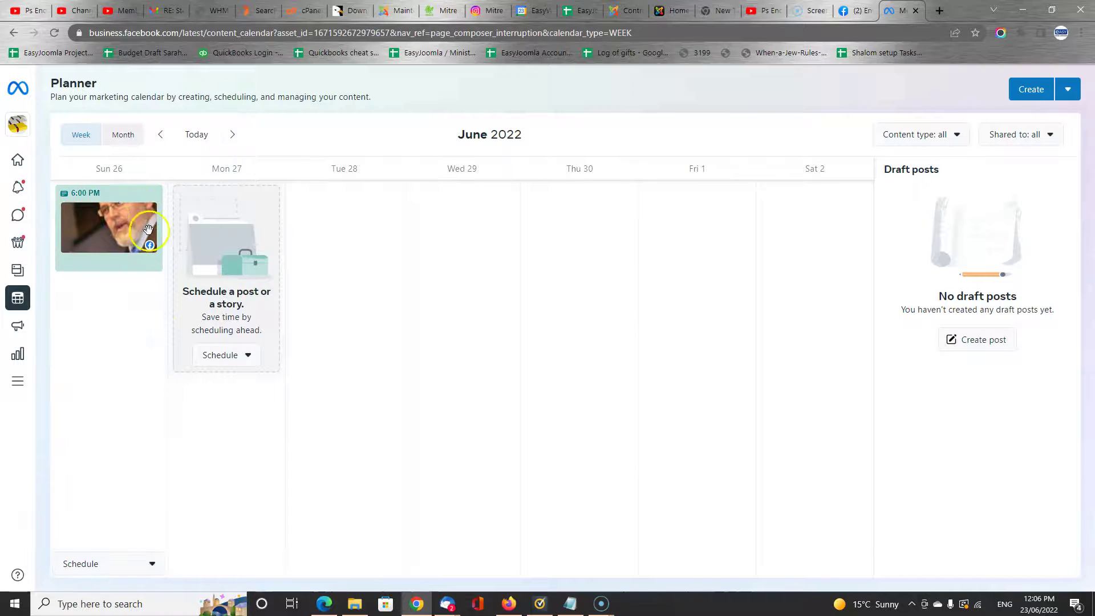
Delete the Sunday 6:00 PM scheduled post from the Planner.
left_click(122, 228)
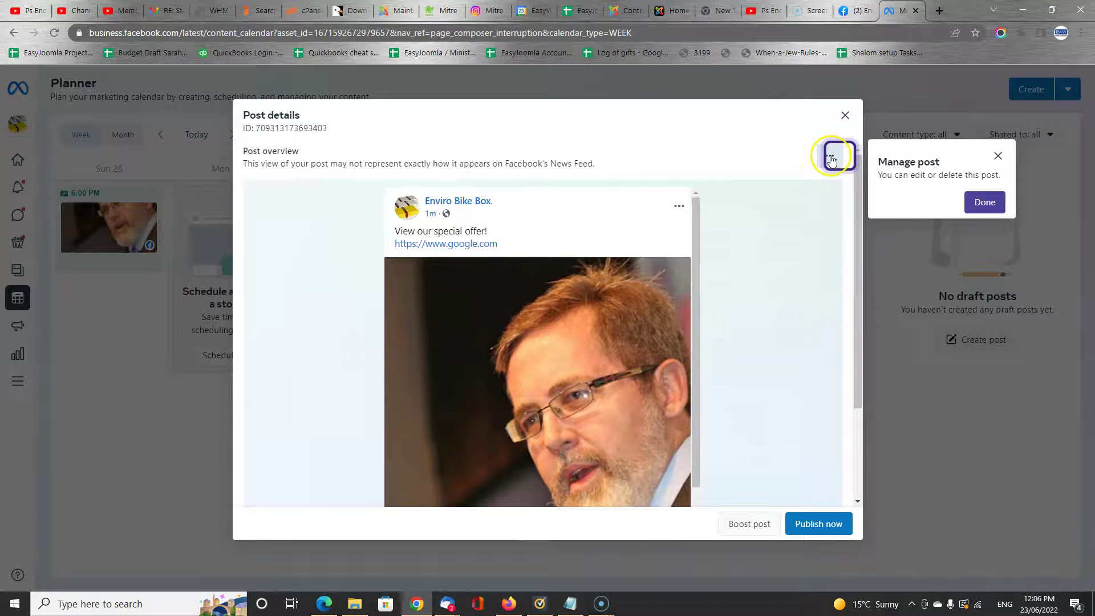
left_click(986, 202)
left_click(831, 159)
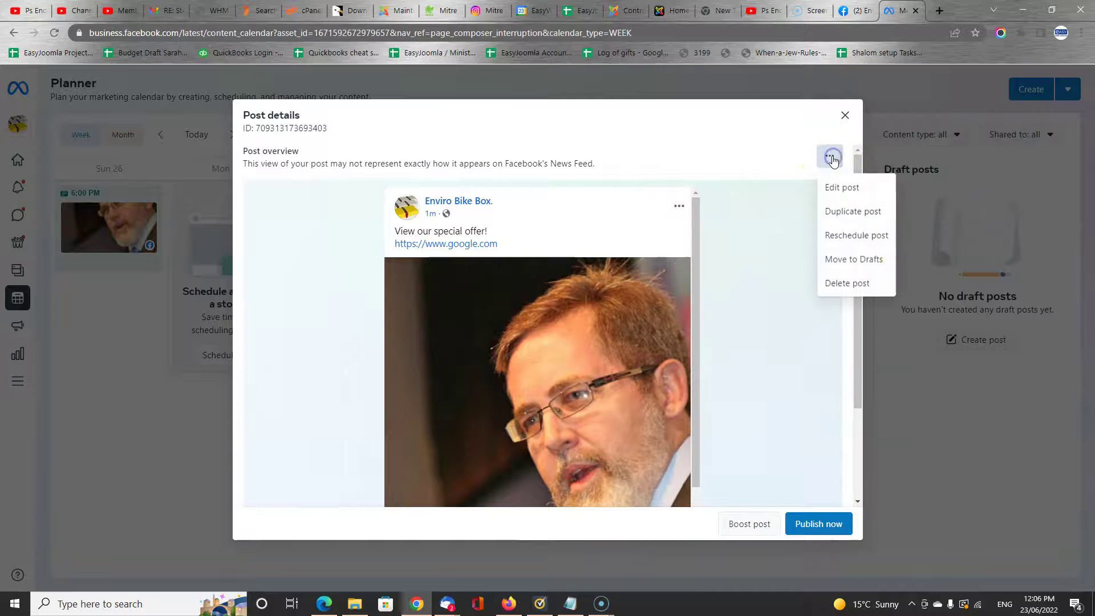
left_click(848, 283)
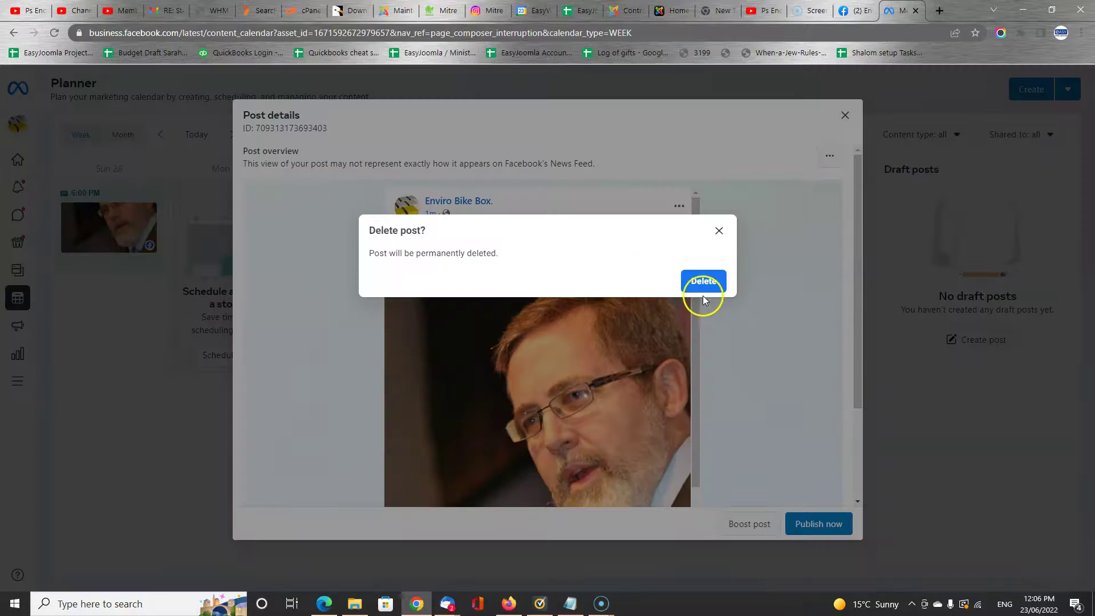
left_click(704, 281)
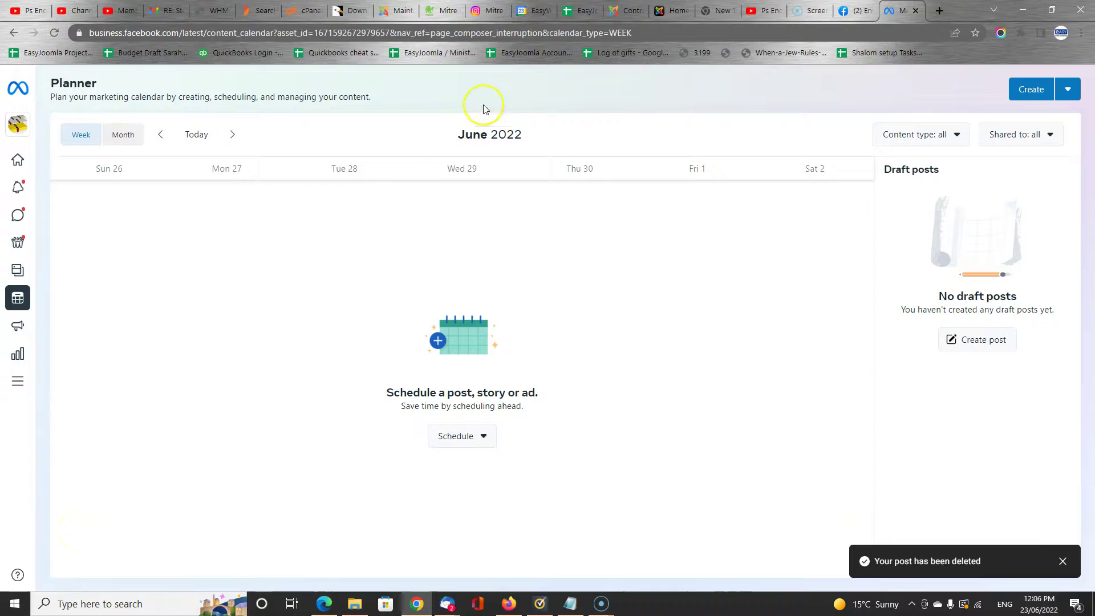
Go to Posts & stories and scroll through the Published posts table.
mouse_move(18, 295)
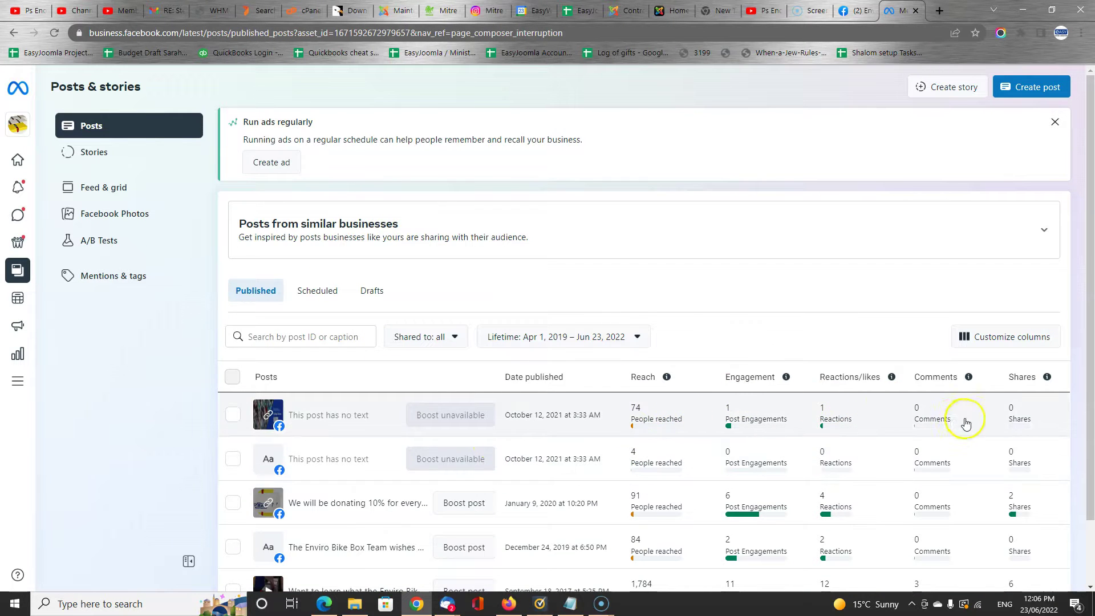
scroll(758, 435, "down", 2)
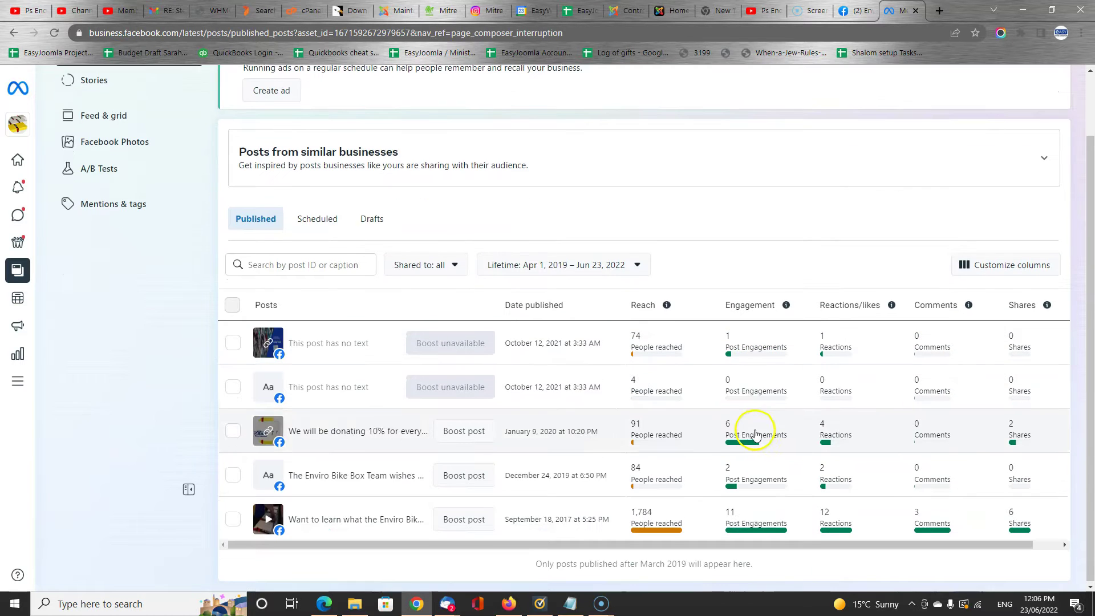
scroll(596, 396, "up", 2)
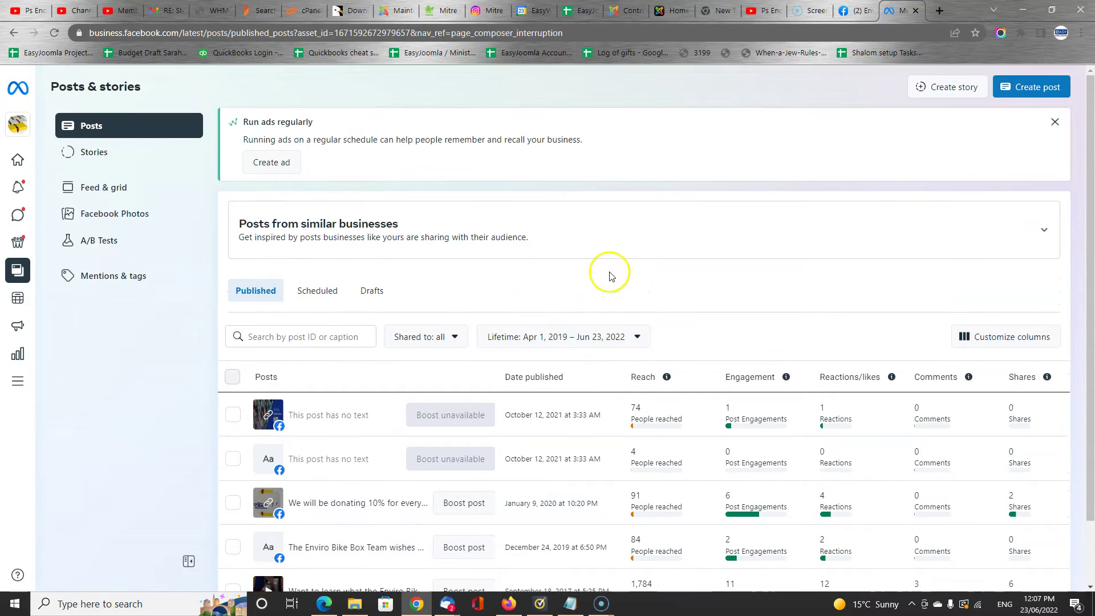